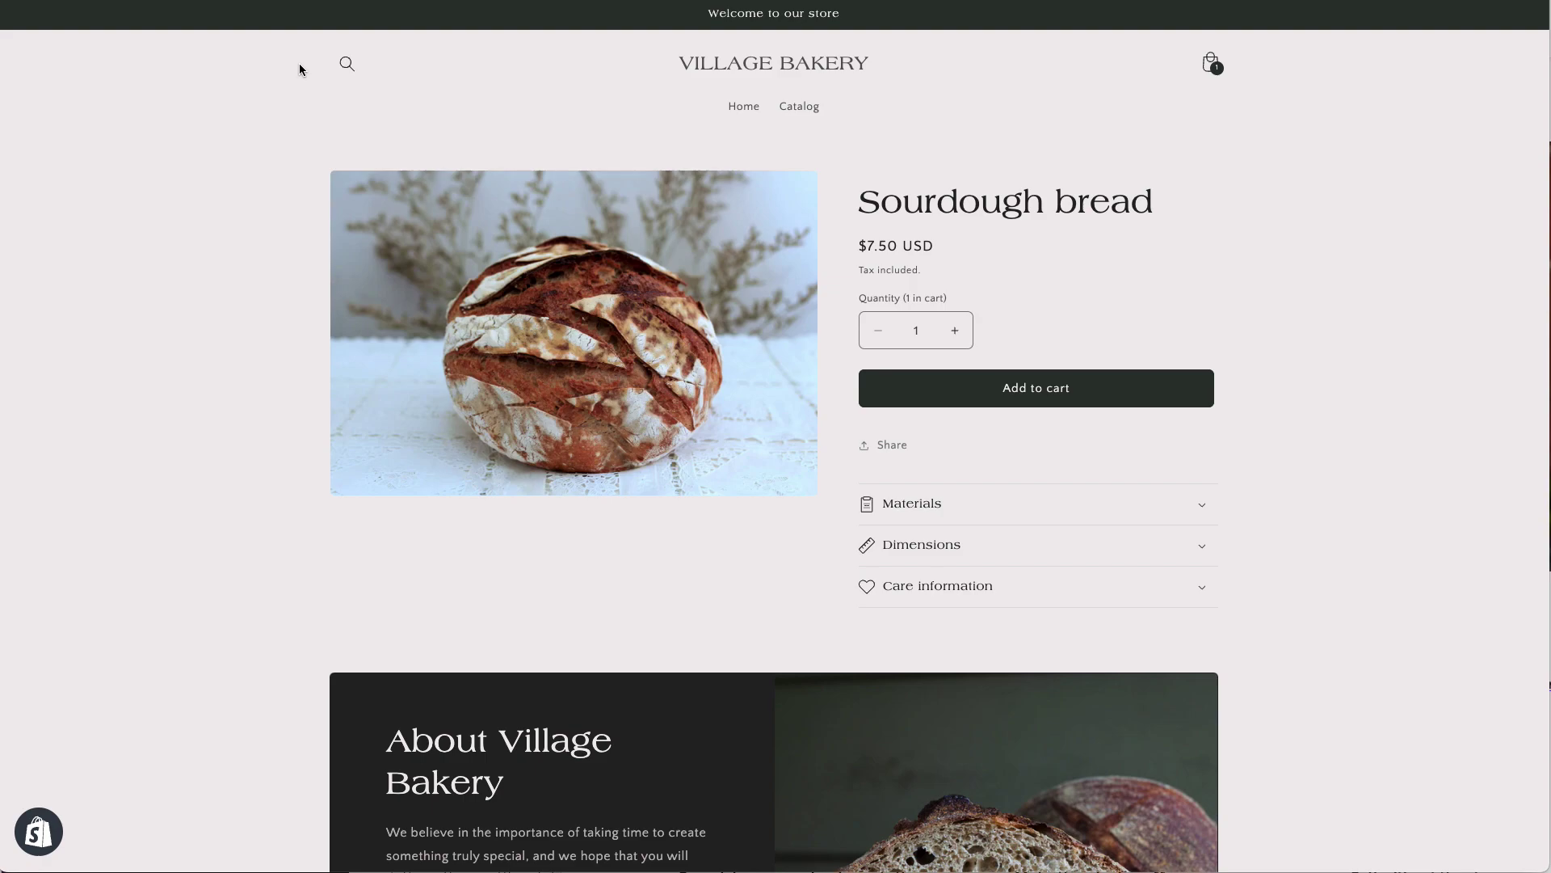
- View the storefront cart holding one Sourdough bread at $7.50
{"action": "left_click", "coordinate": [1210, 63]}
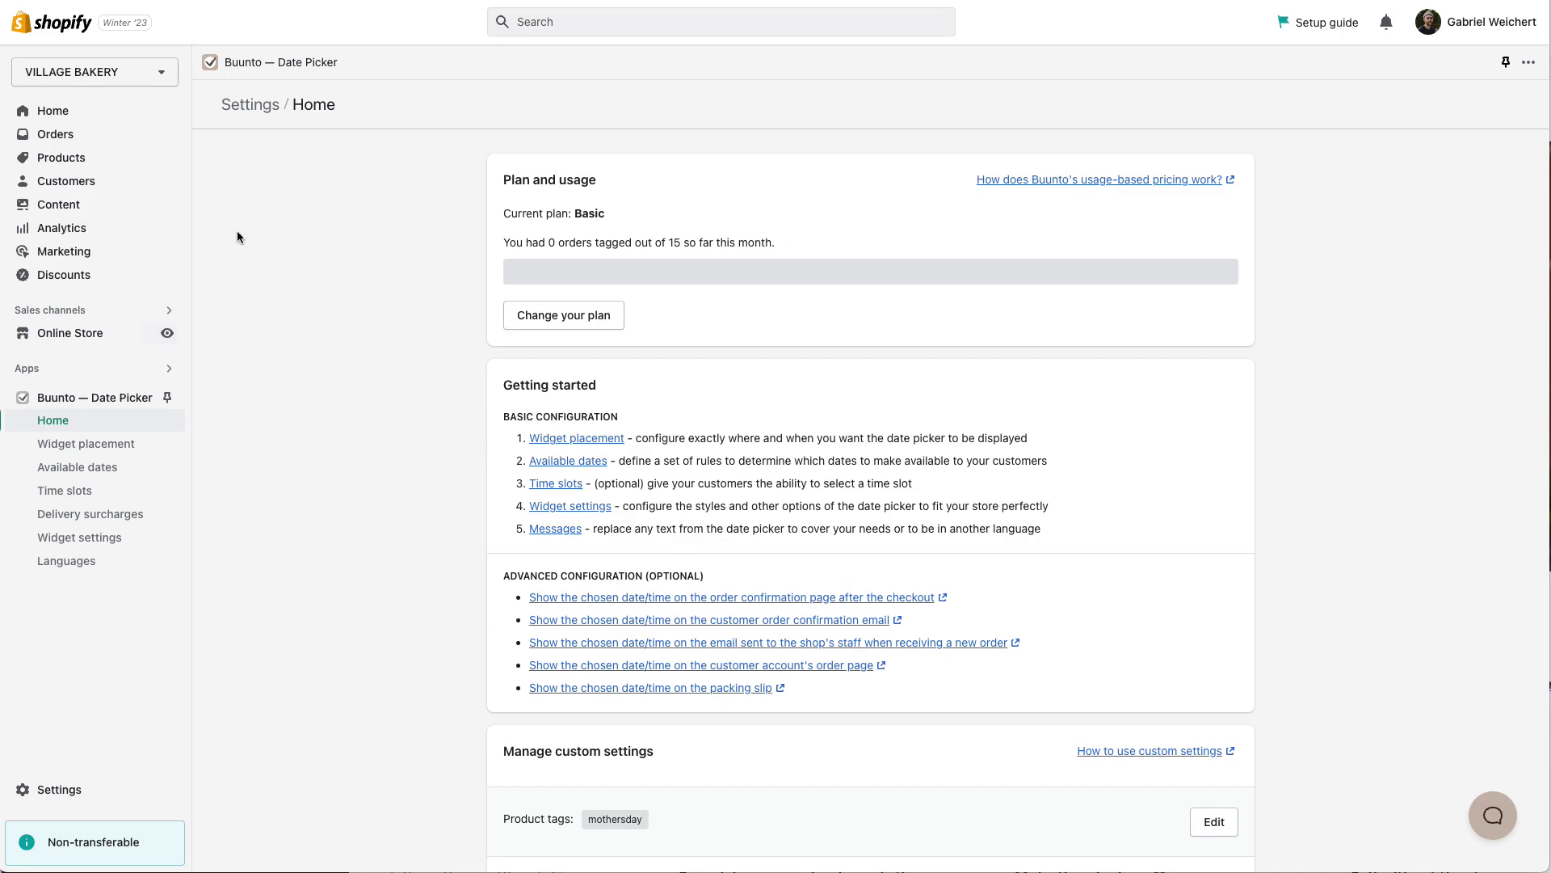
- Place the widget via the theme app extension on the live Craft 8.0 product page and save
{"action": "left_click", "coordinate": [73, 443]}
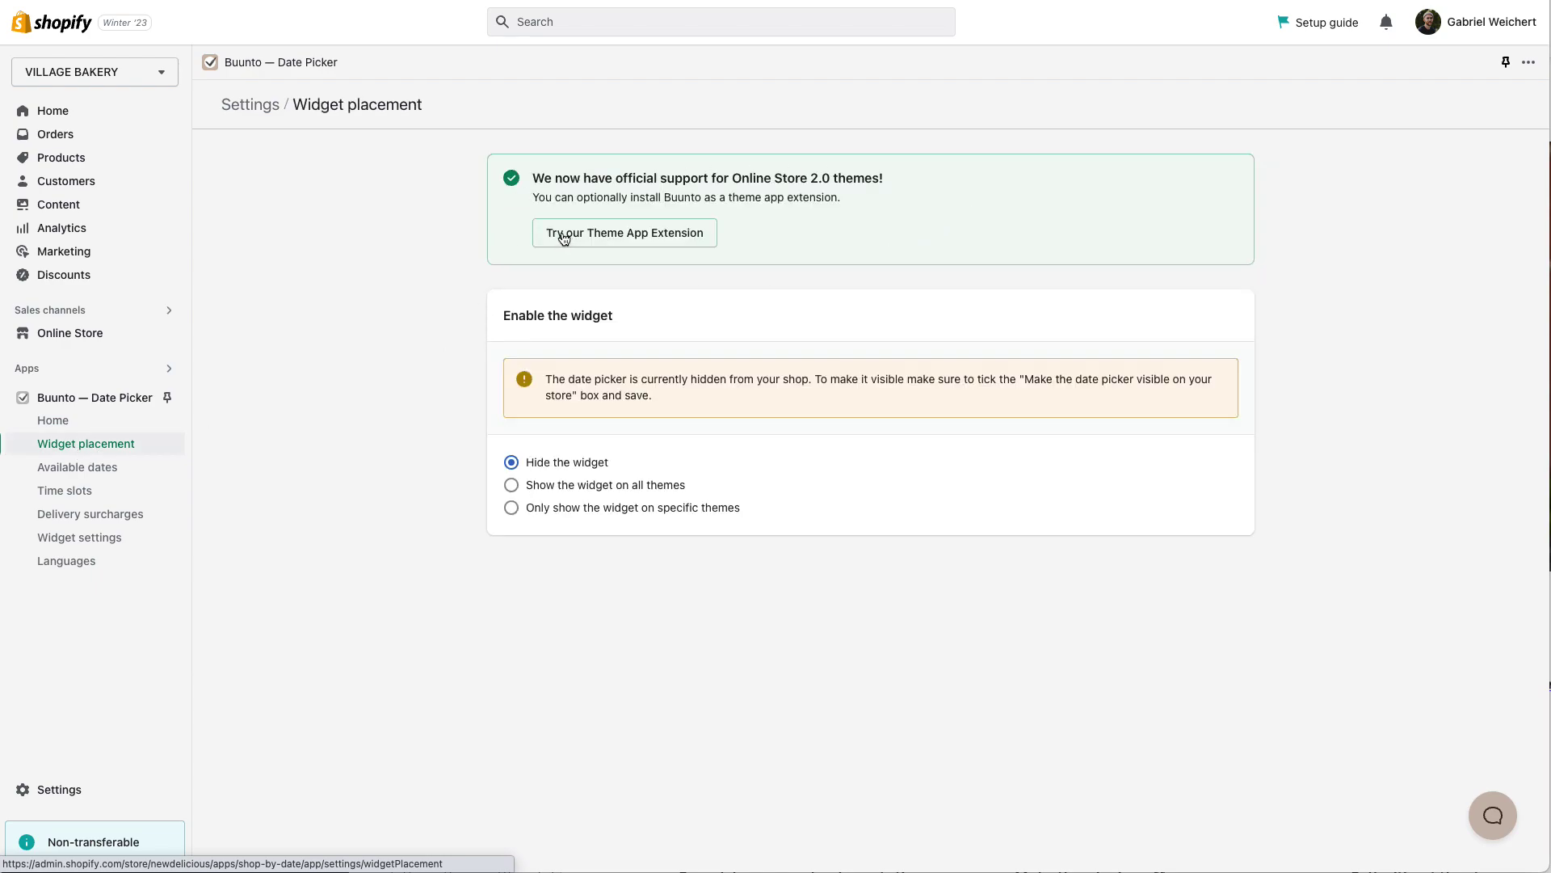
{"action": "left_click", "coordinate": [564, 234]}
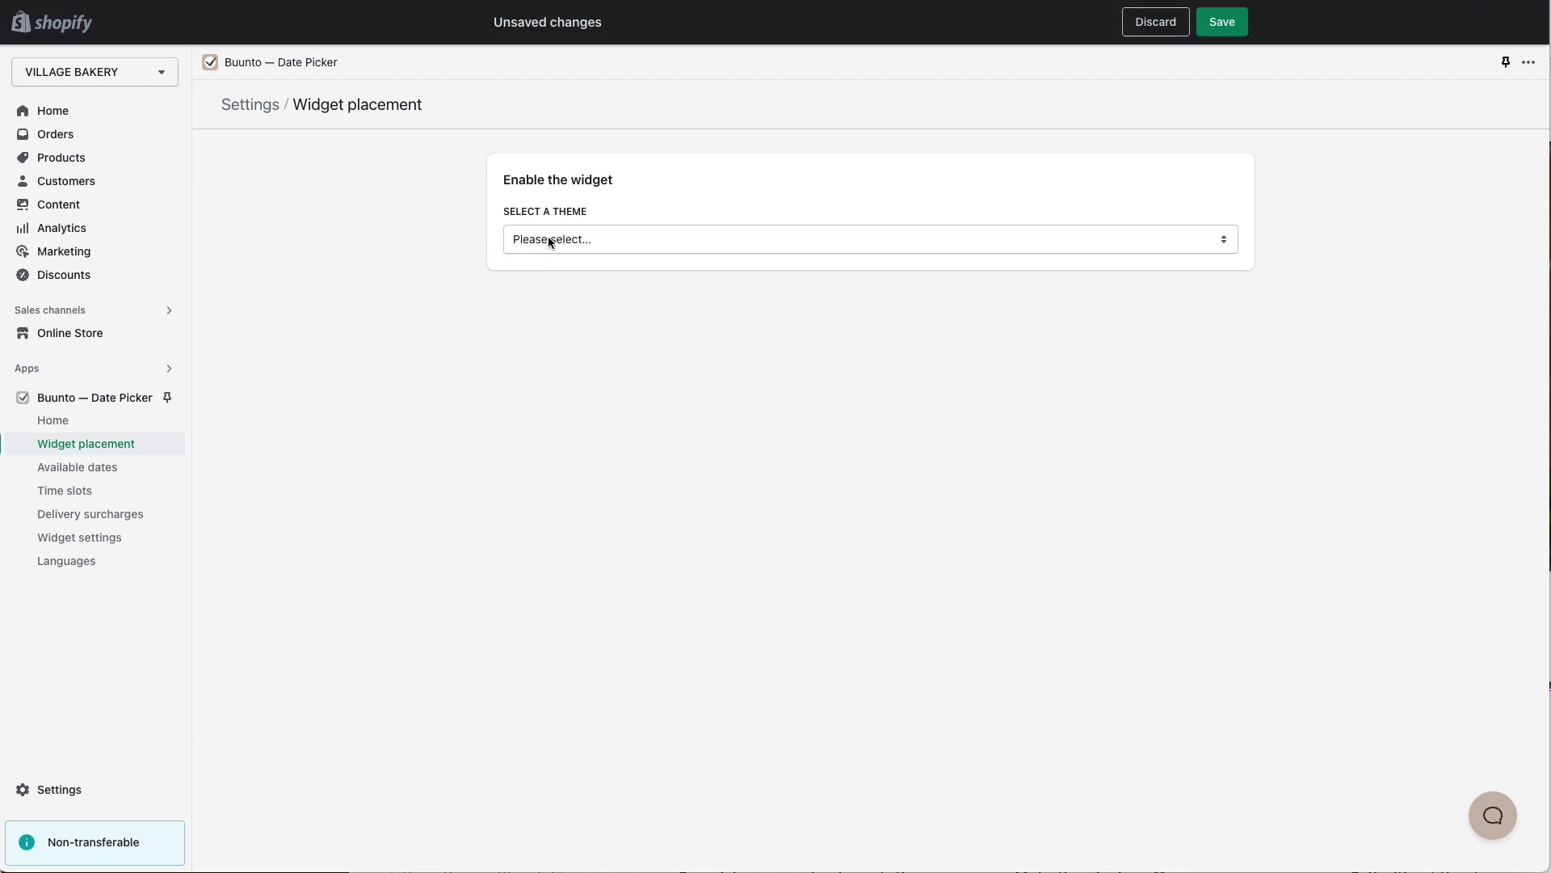
{"action": "left_click", "coordinate": [549, 242]}
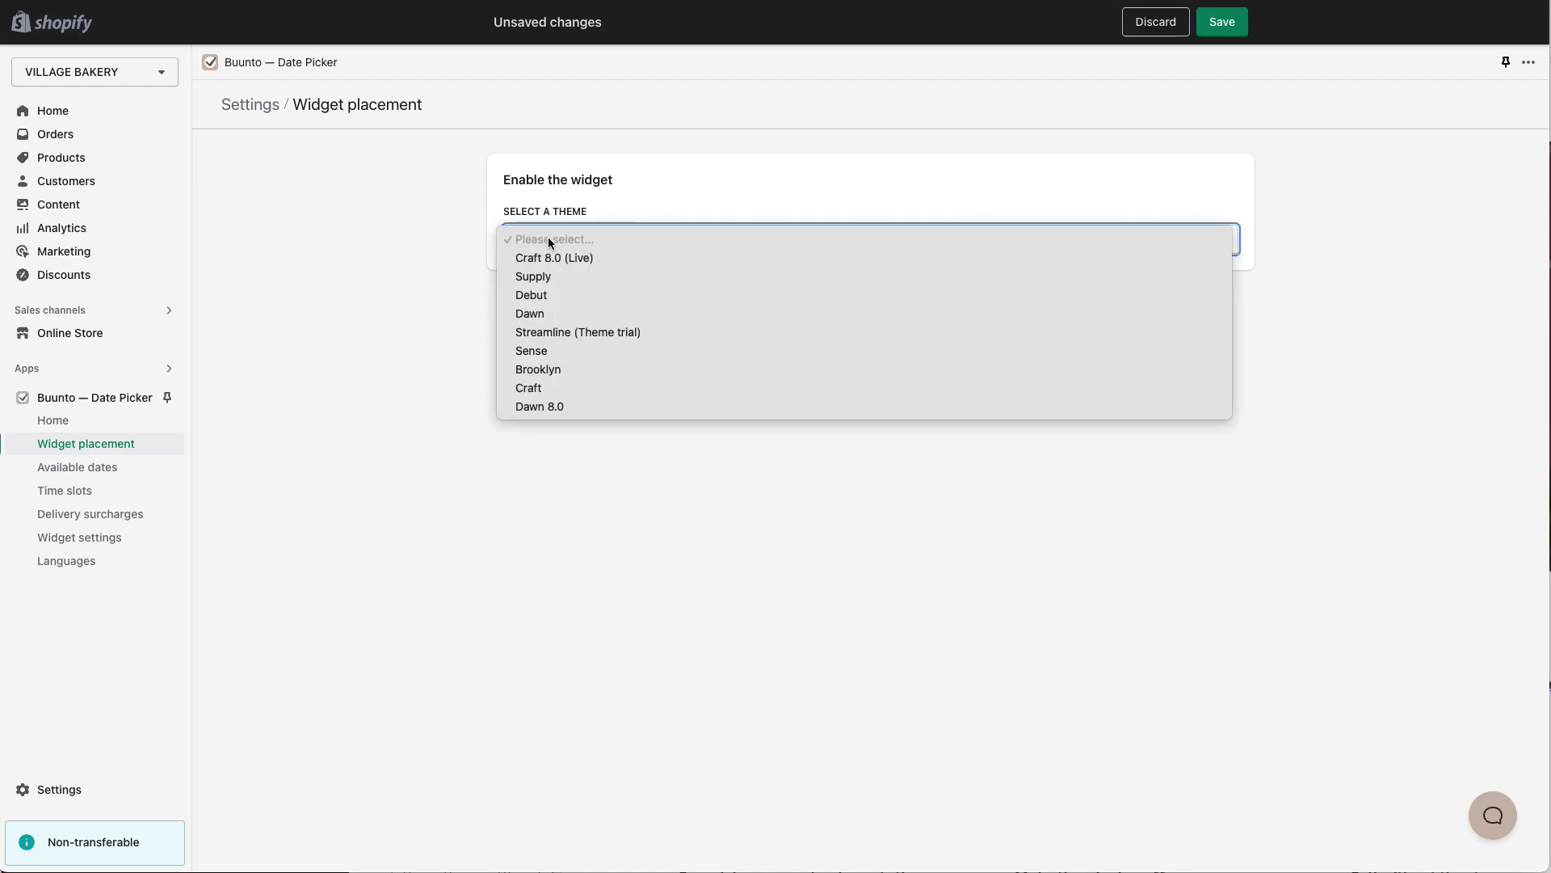
{"action": "left_click", "coordinate": [533, 259]}
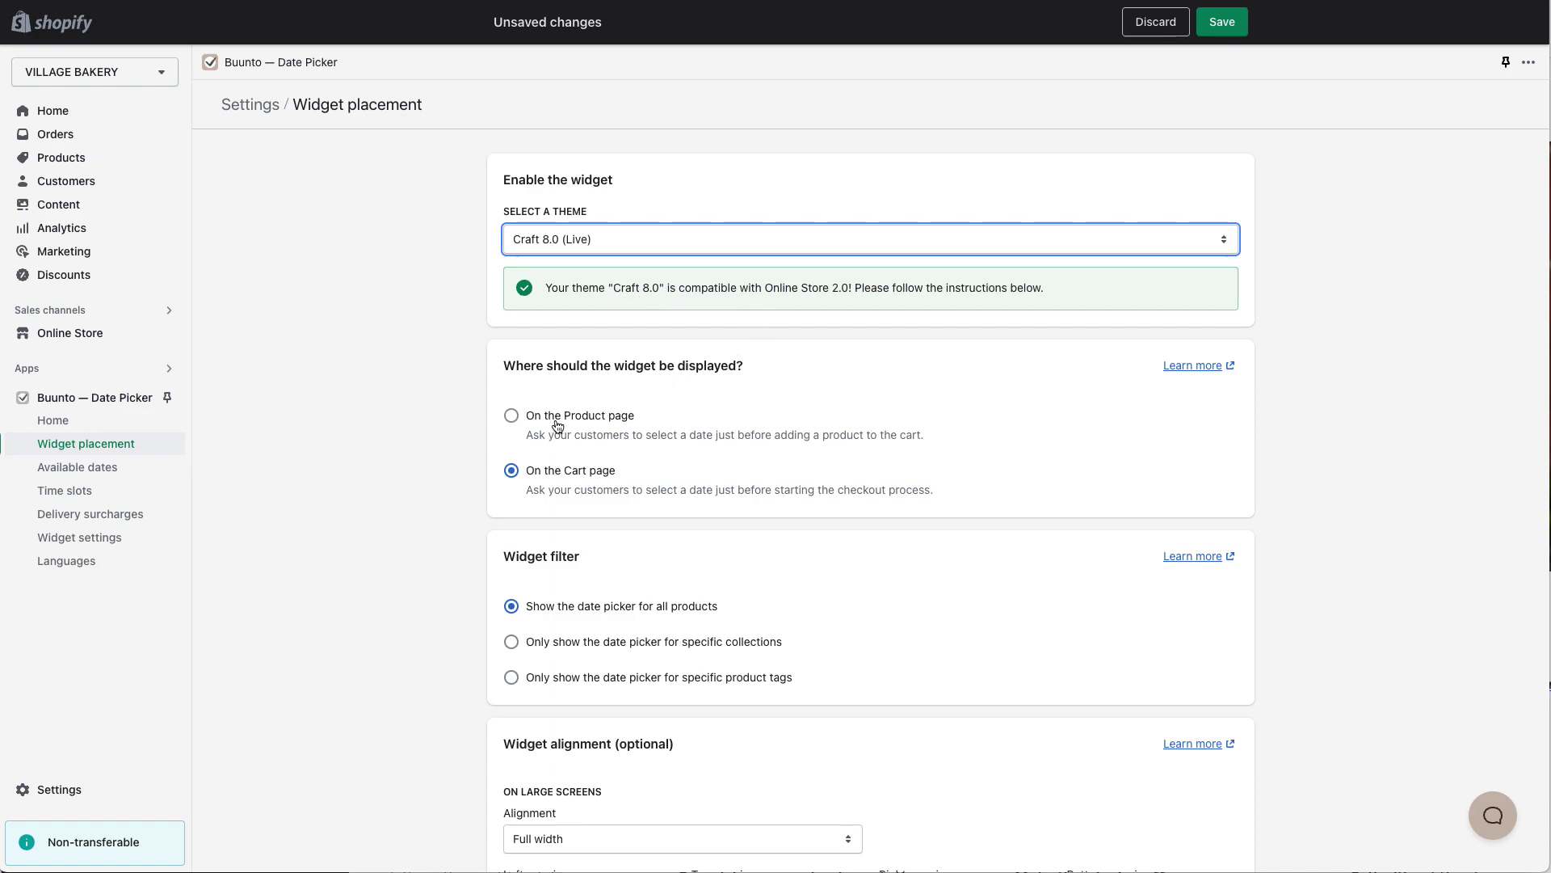
{"action": "left_click", "coordinate": [511, 416]}
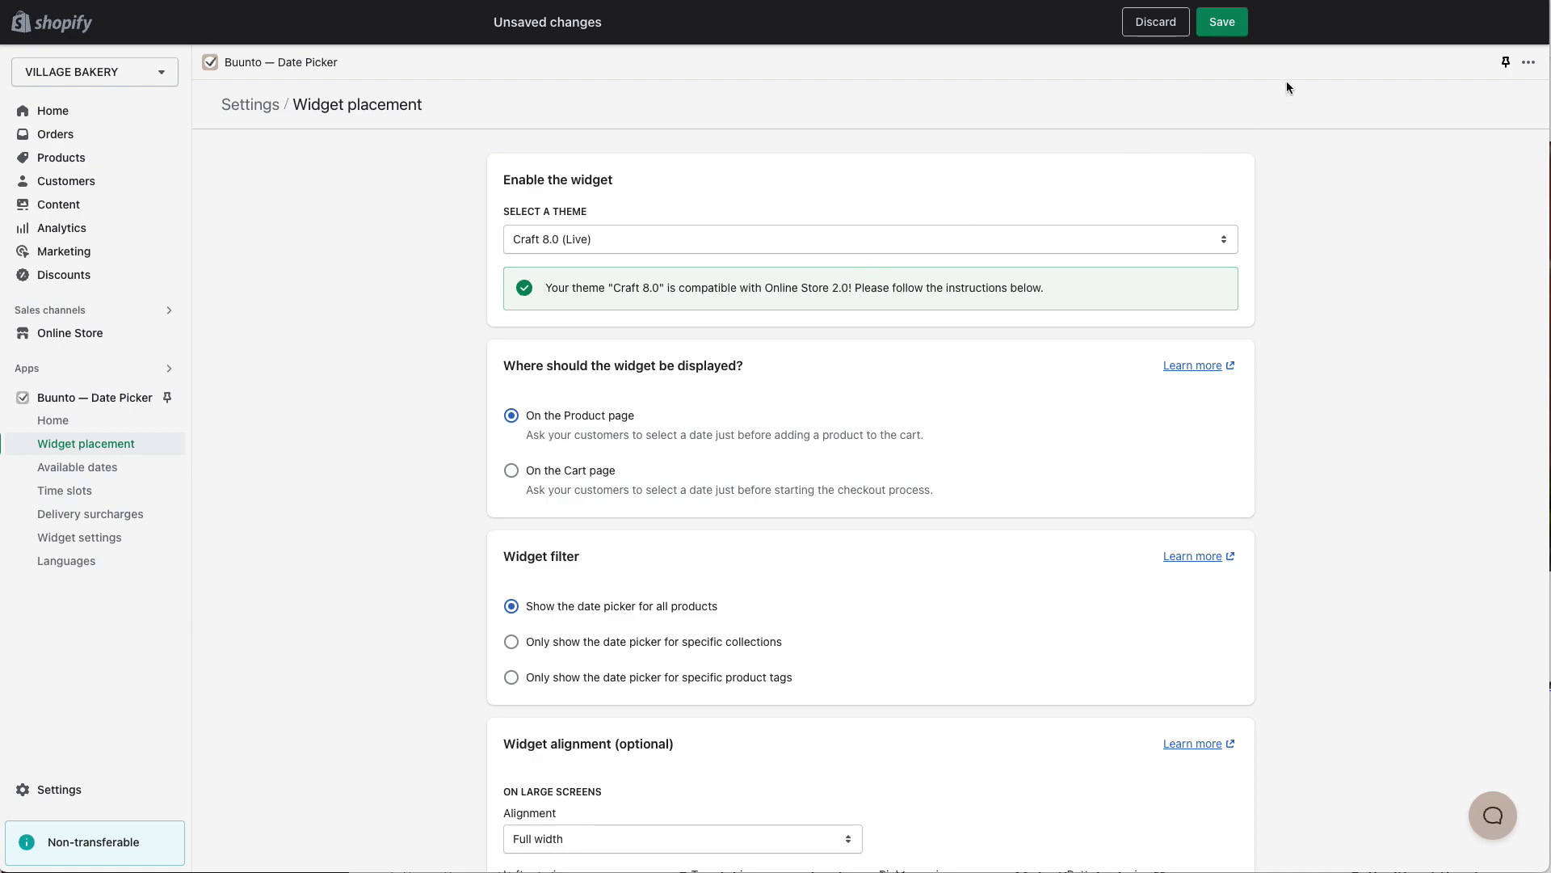
{"action": "left_click", "coordinate": [1223, 24]}
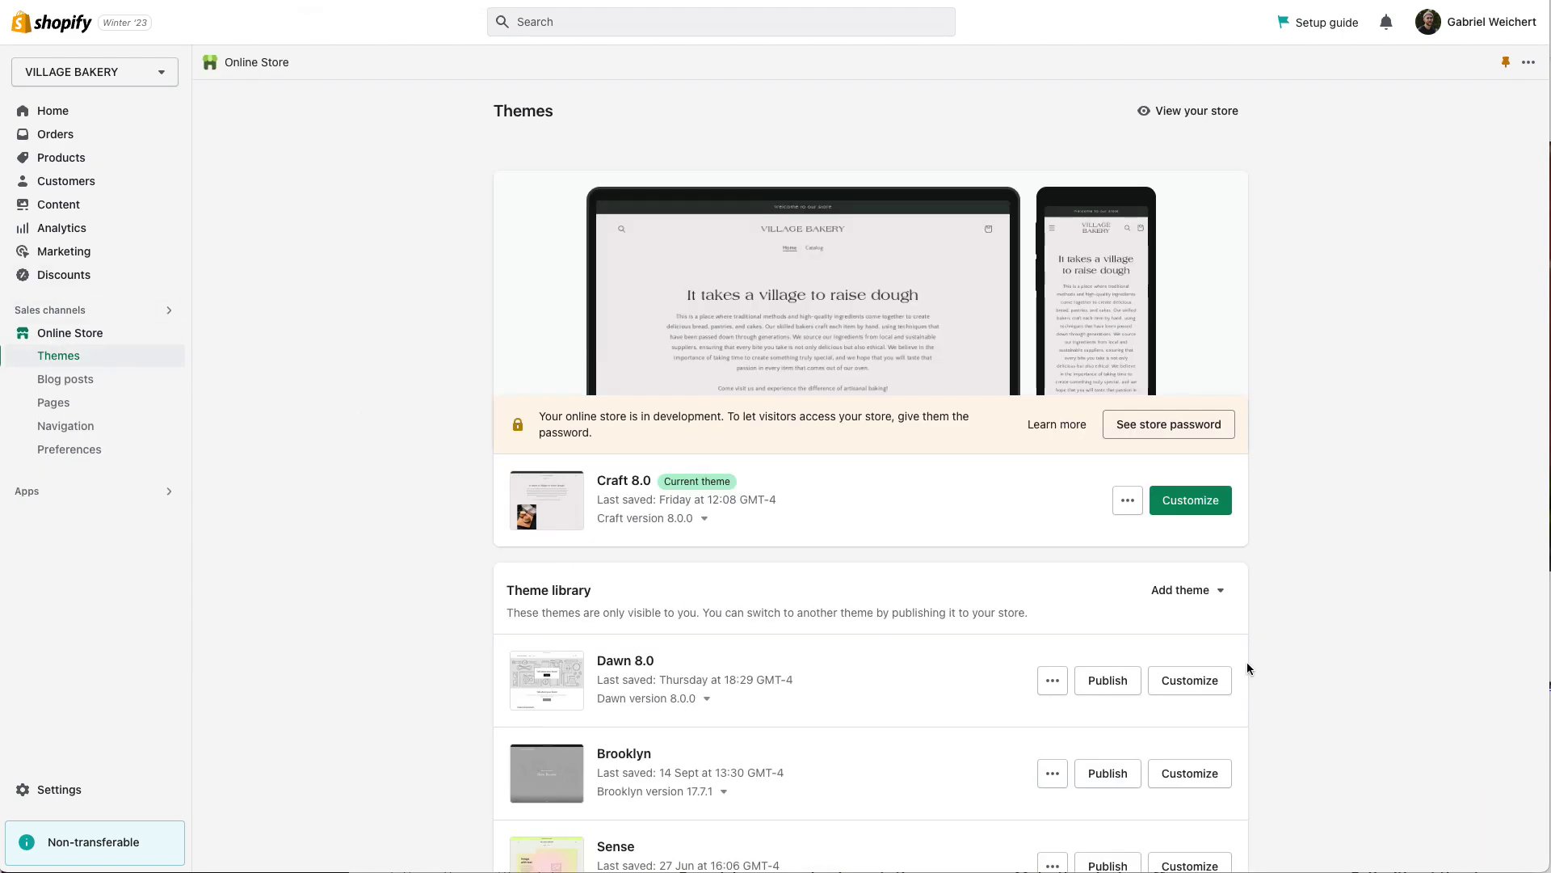
{"action": "left_click", "coordinate": [1189, 505]}
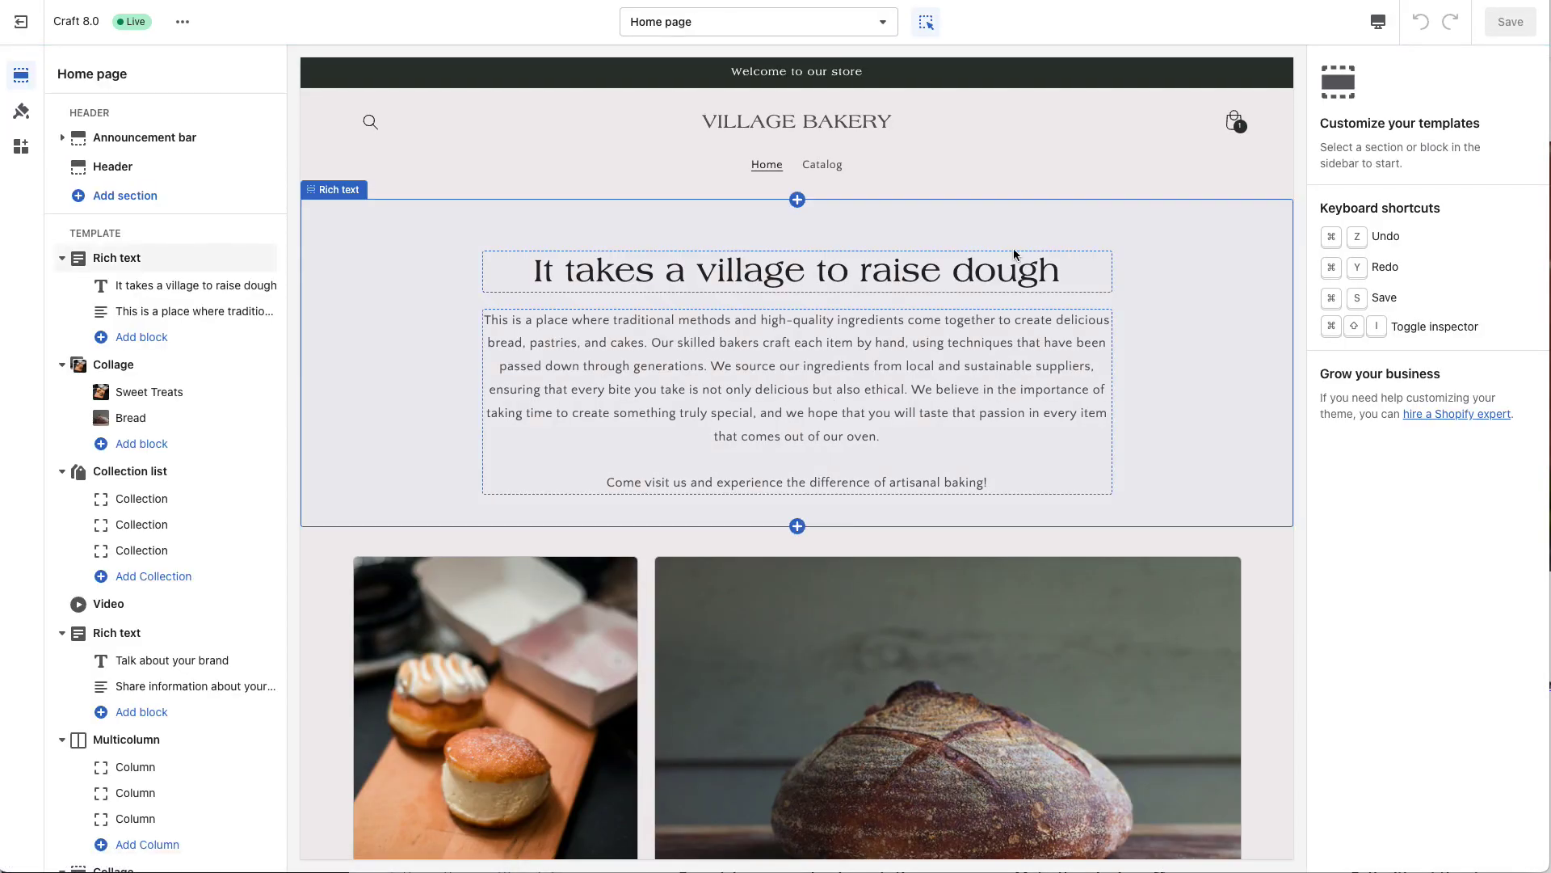
- Open Craft 8.0's Default product template and remove its existing Buunto Date & Time Slot block
{"action": "left_click", "coordinate": [738, 25]}
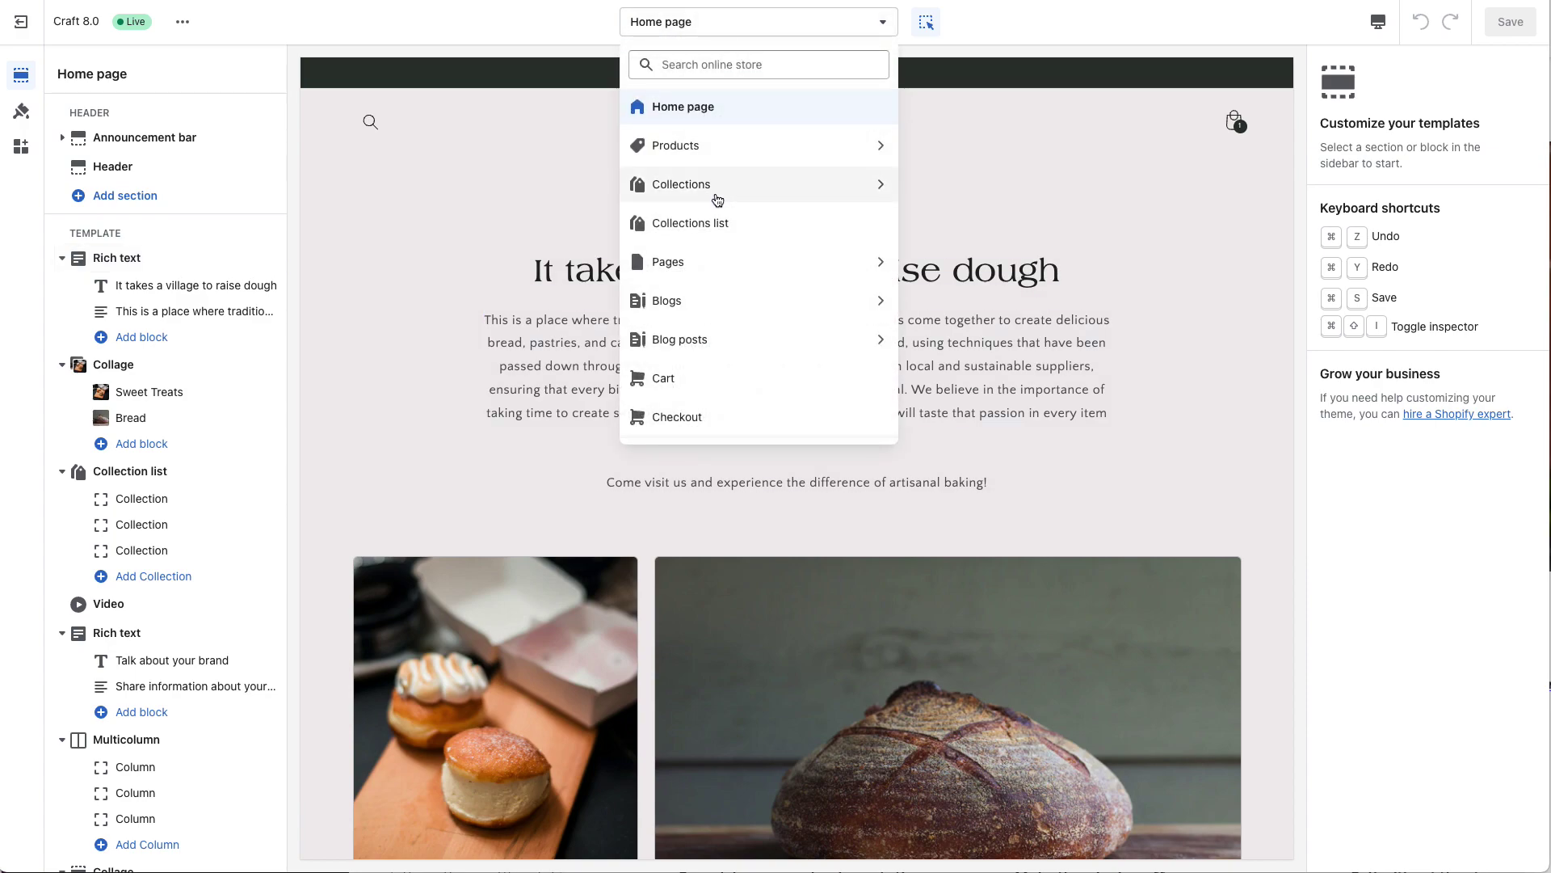
{"action": "left_click", "coordinate": [844, 146]}
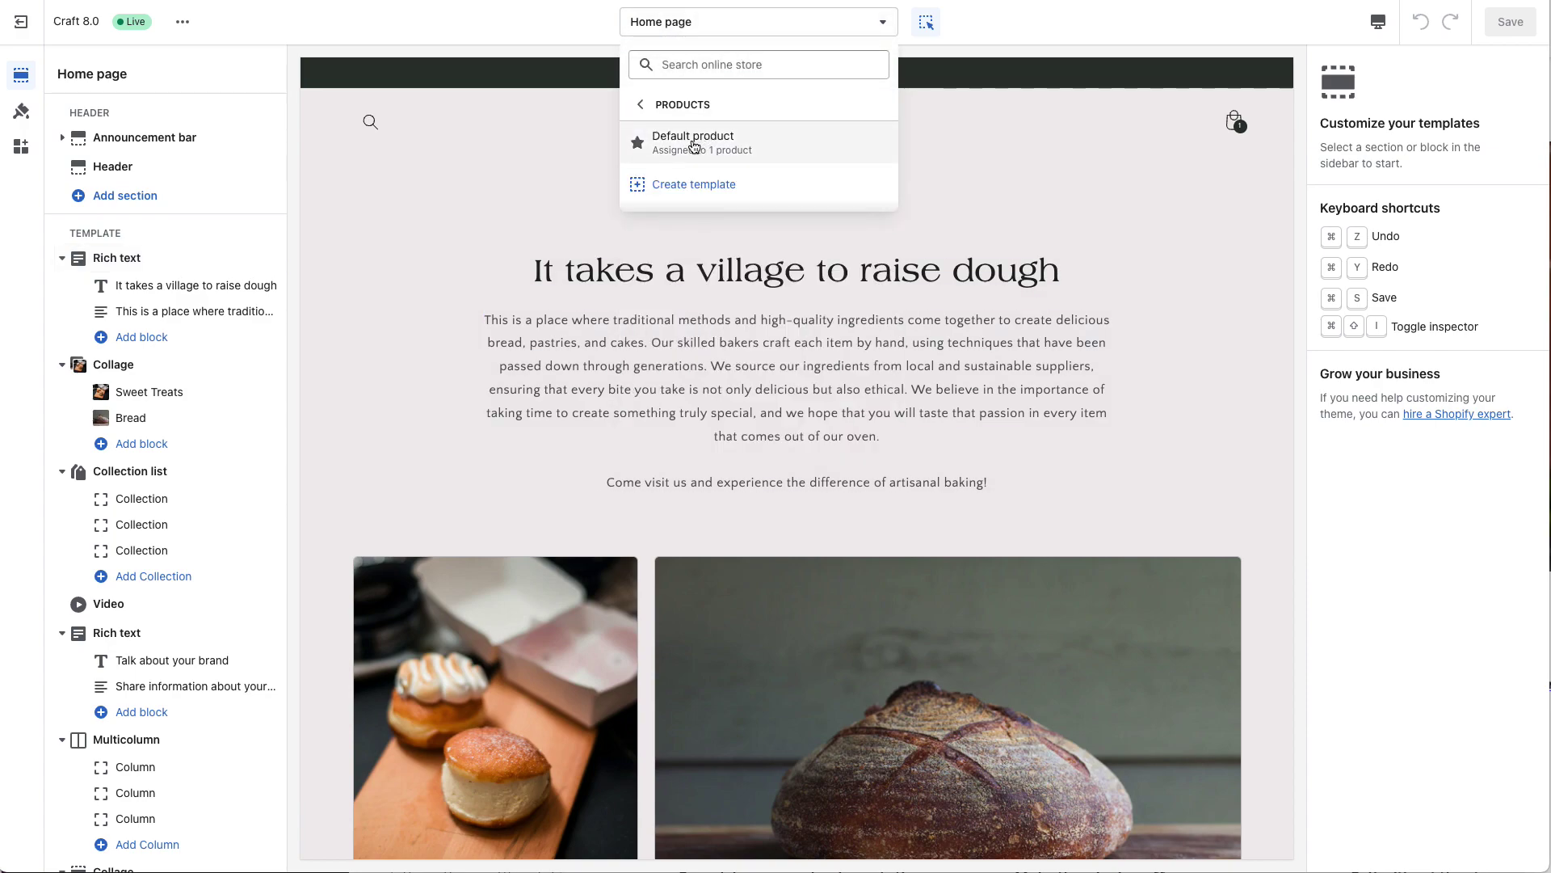
{"action": "left_click", "coordinate": [694, 147]}
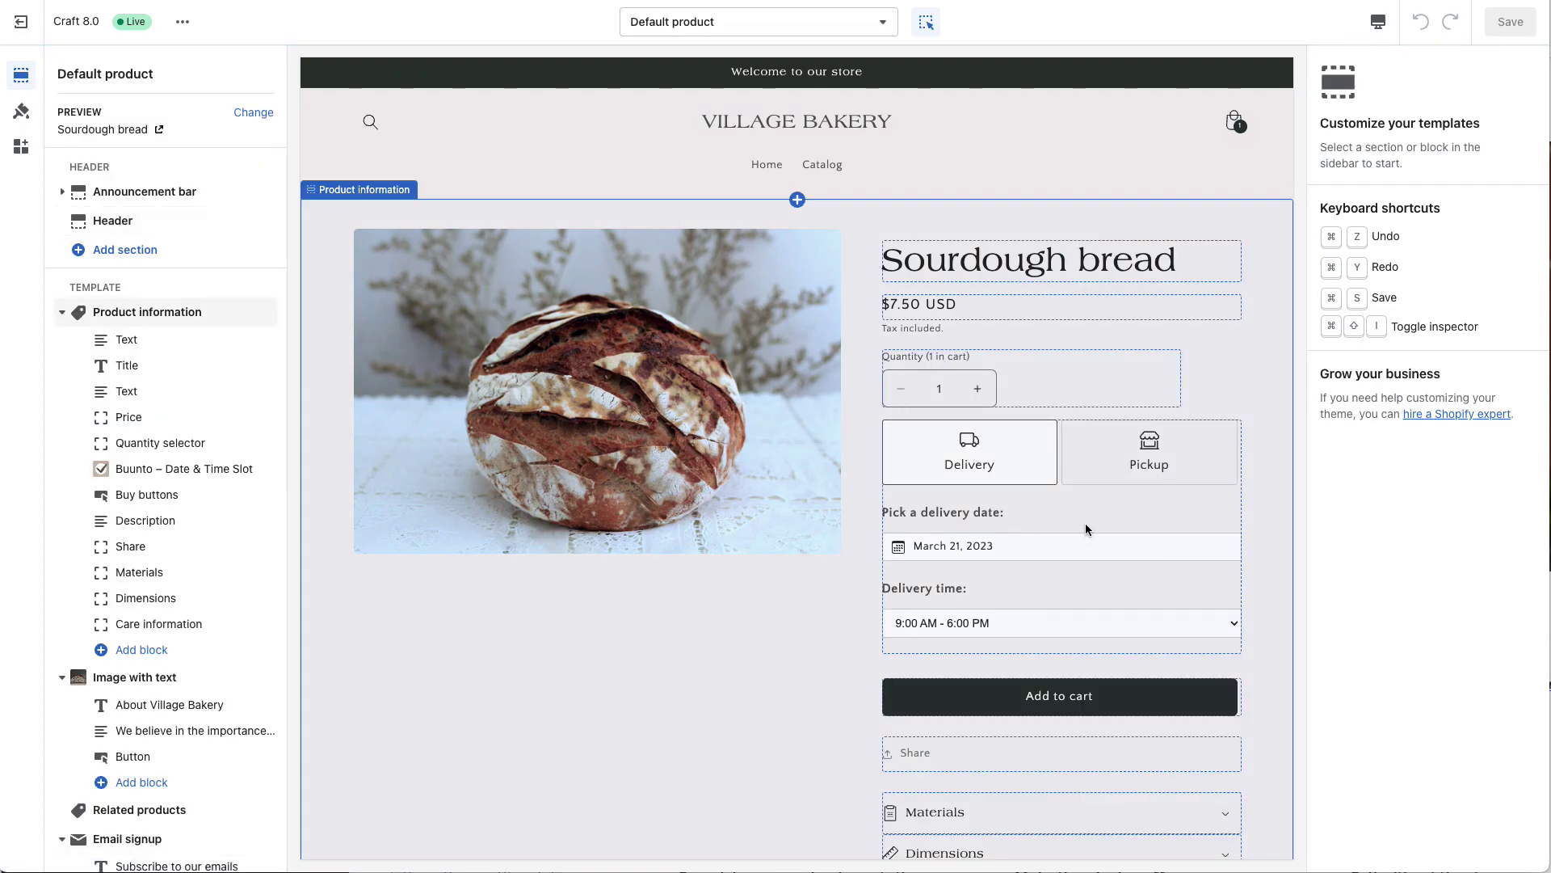
{"action": "left_click", "coordinate": [1125, 455]}
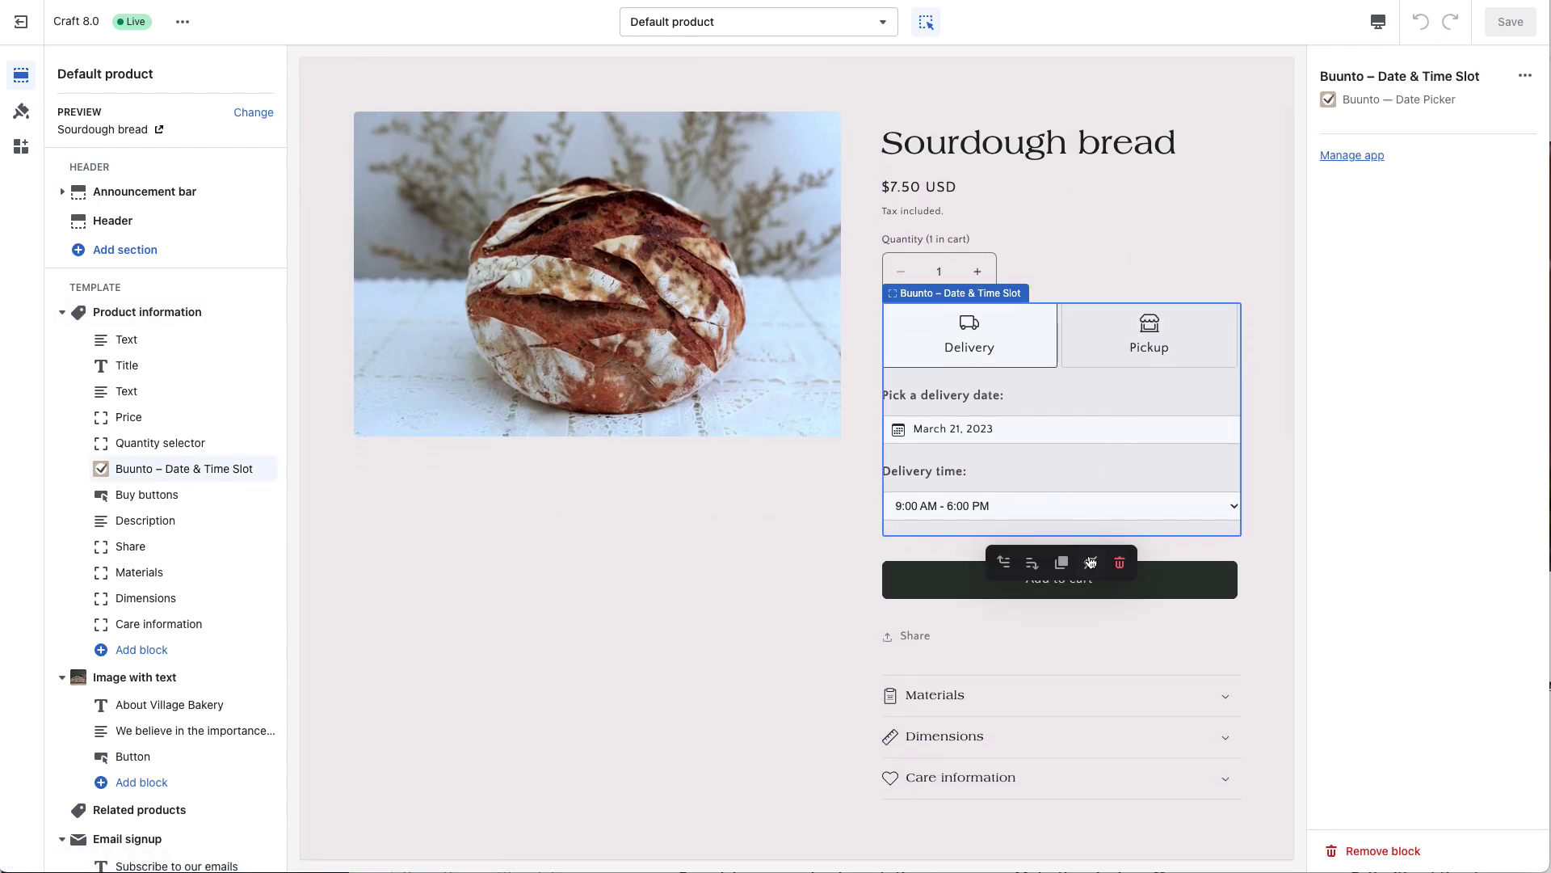
{"action": "left_click", "coordinate": [1121, 564]}
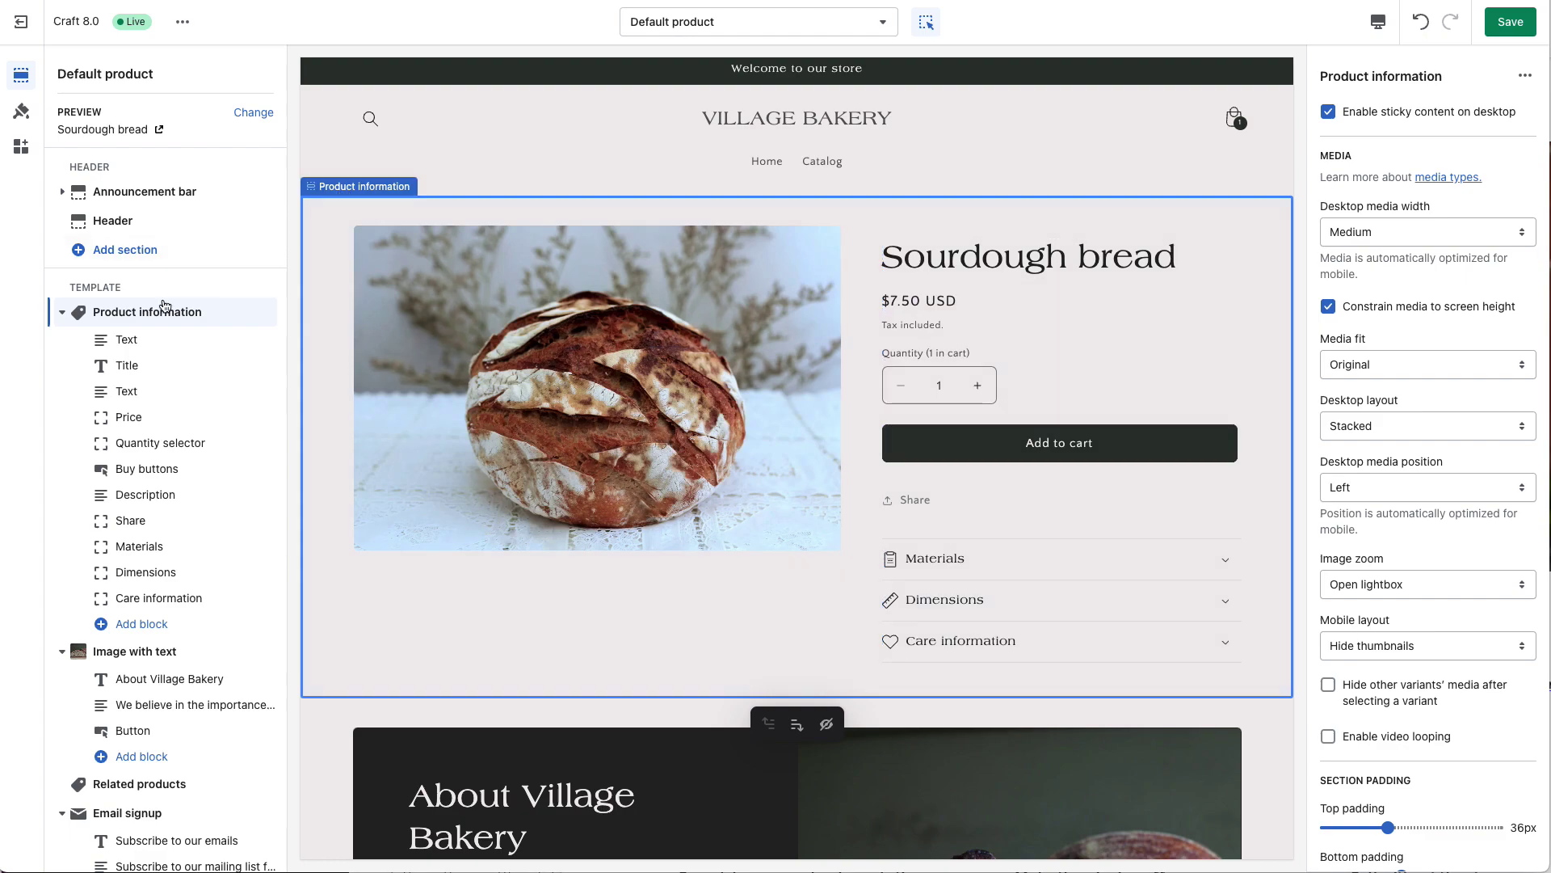
- Add the Buunto – Date & Time Slot block to Product information above Buy buttons and save
{"action": "left_click", "coordinate": [105, 627]}
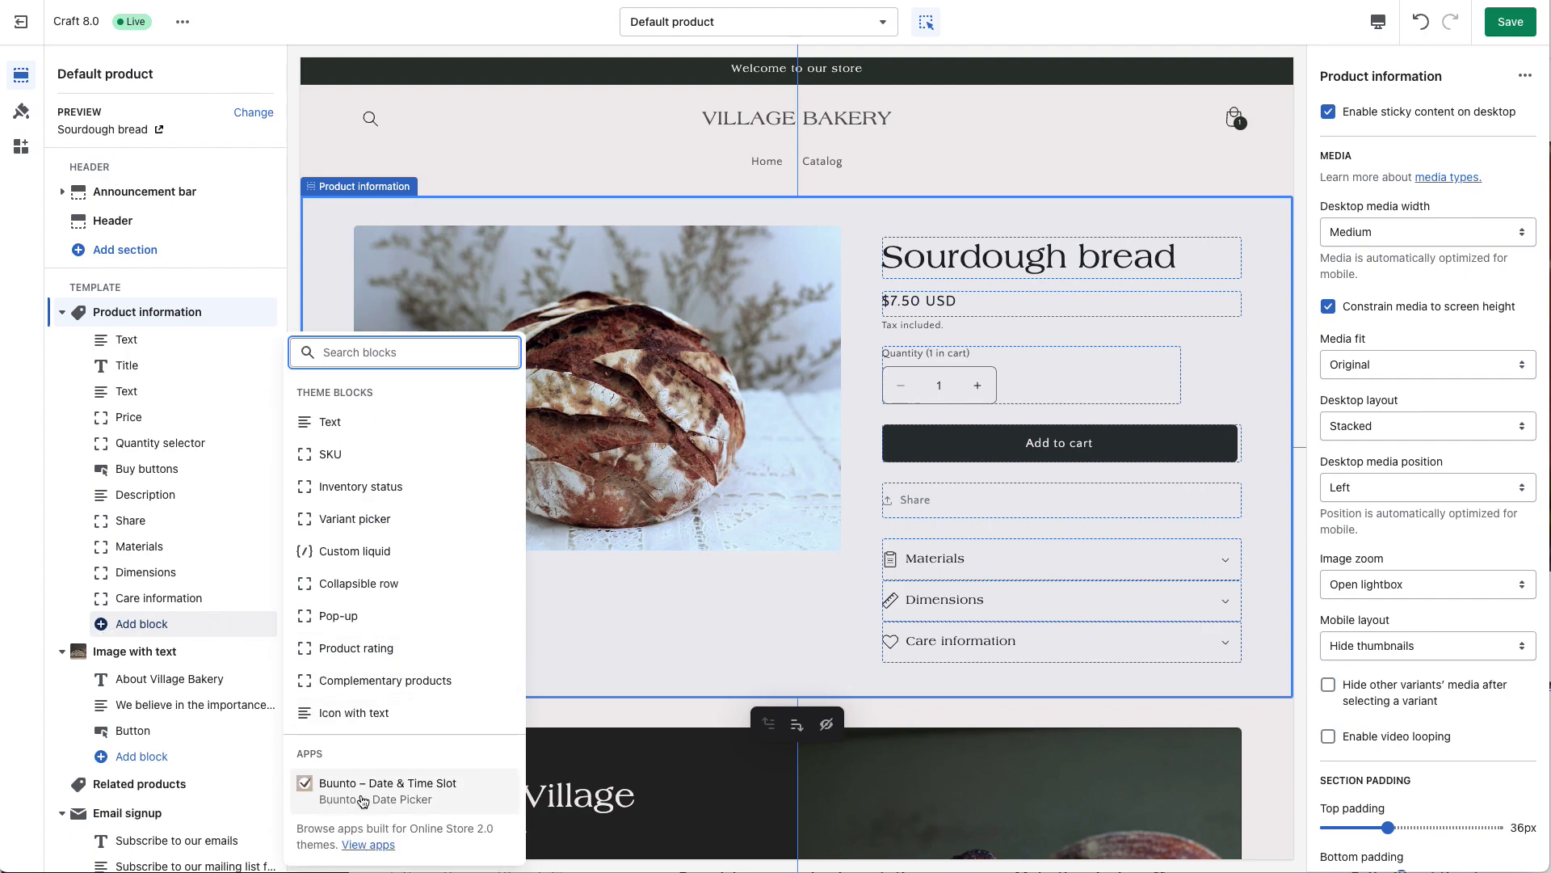
{"action": "left_click", "coordinate": [380, 792]}
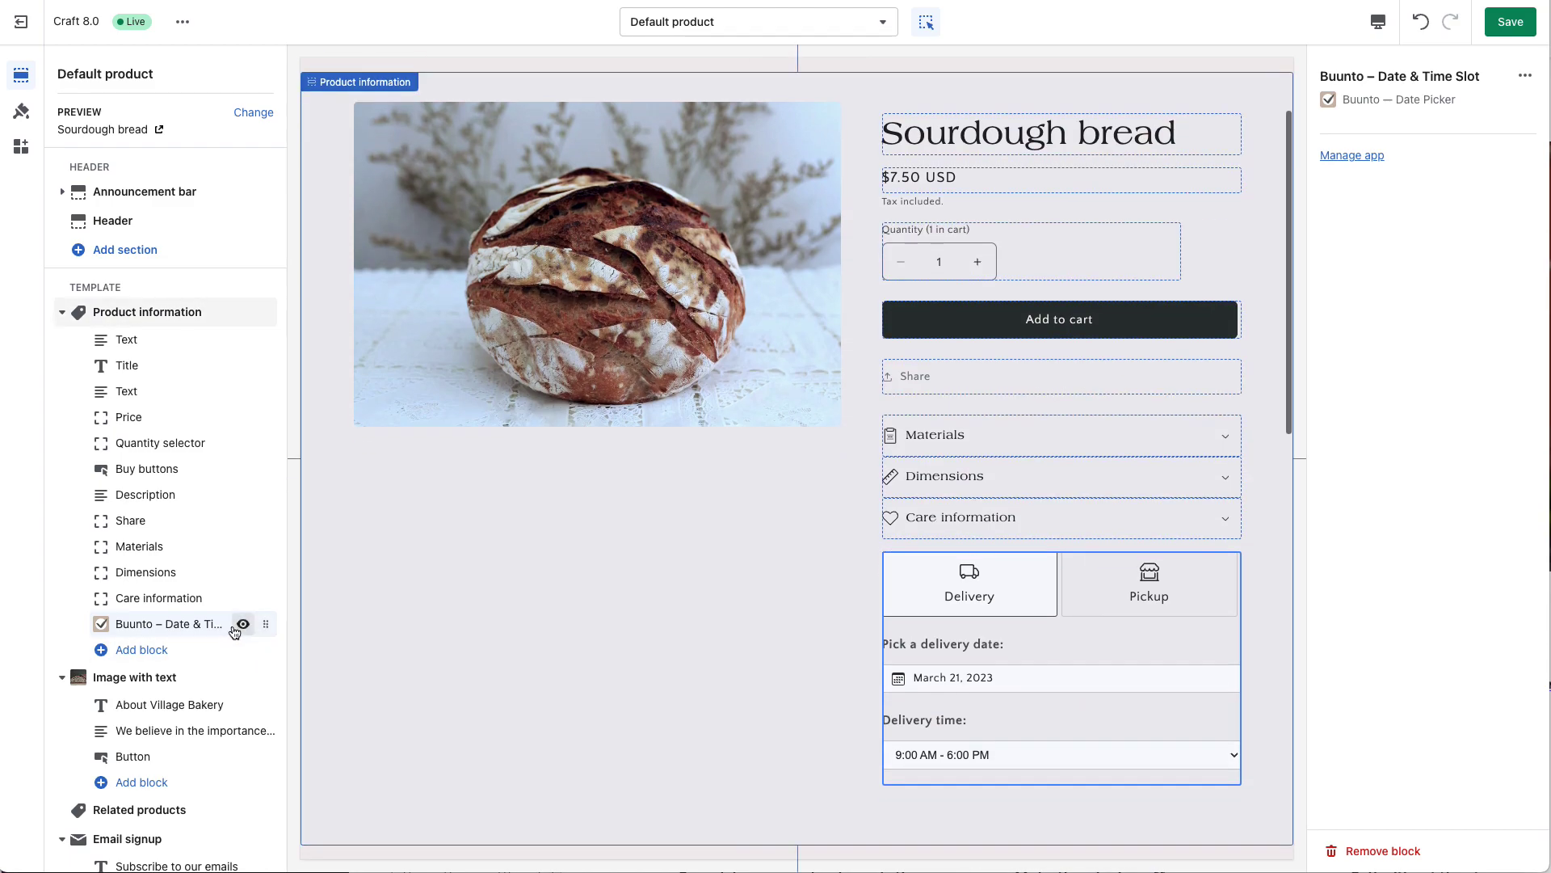
{"action": "left_click_drag", "start_coordinate": [261, 627], "coordinate": [232, 462]}
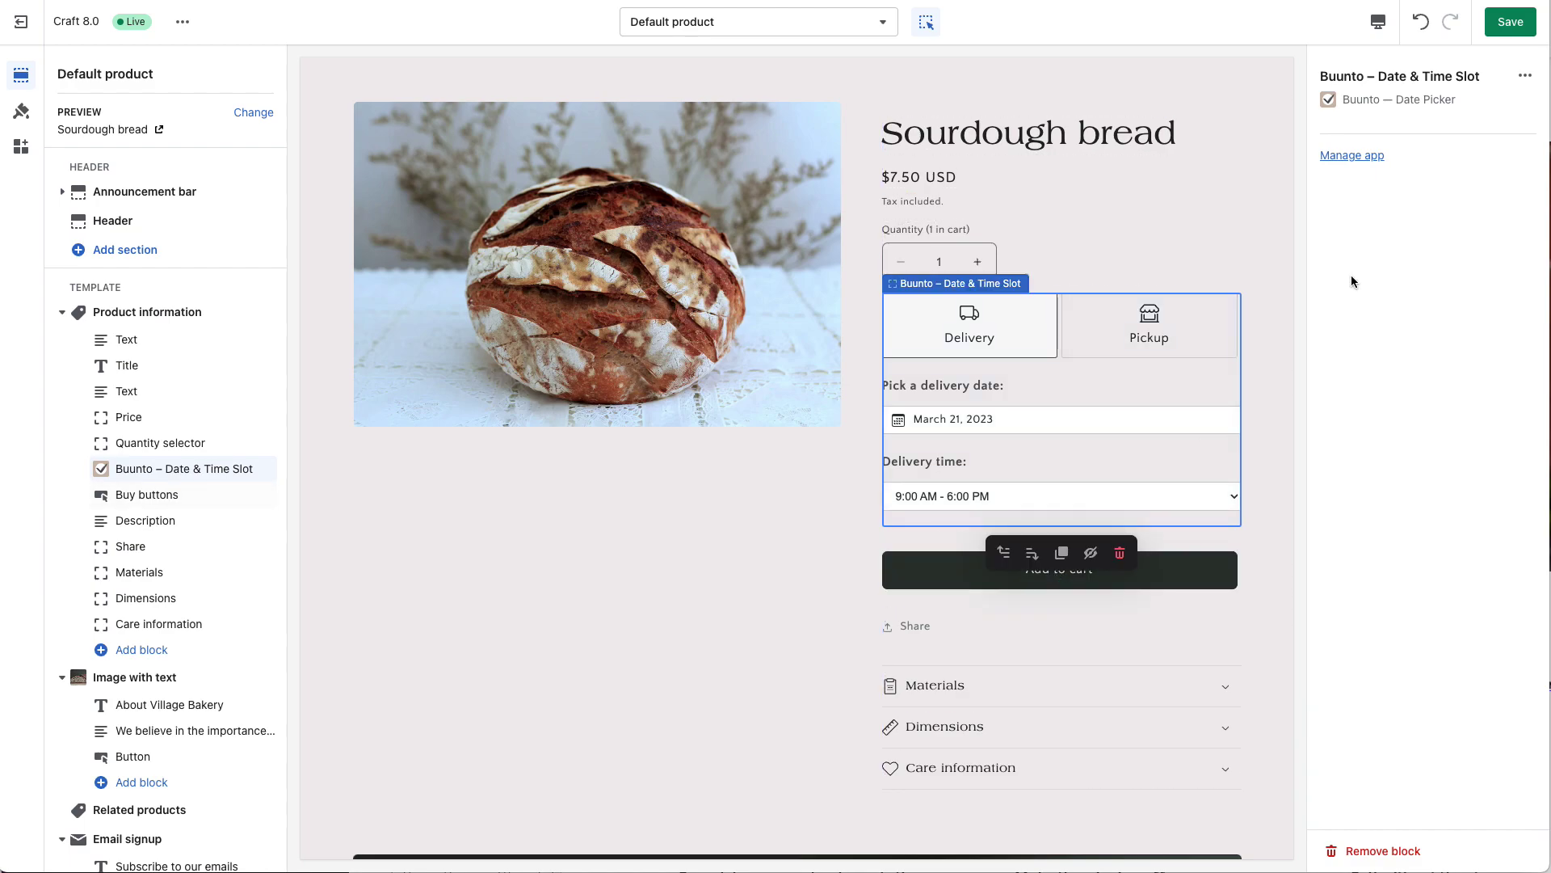
{"action": "left_click", "coordinate": [1507, 24]}
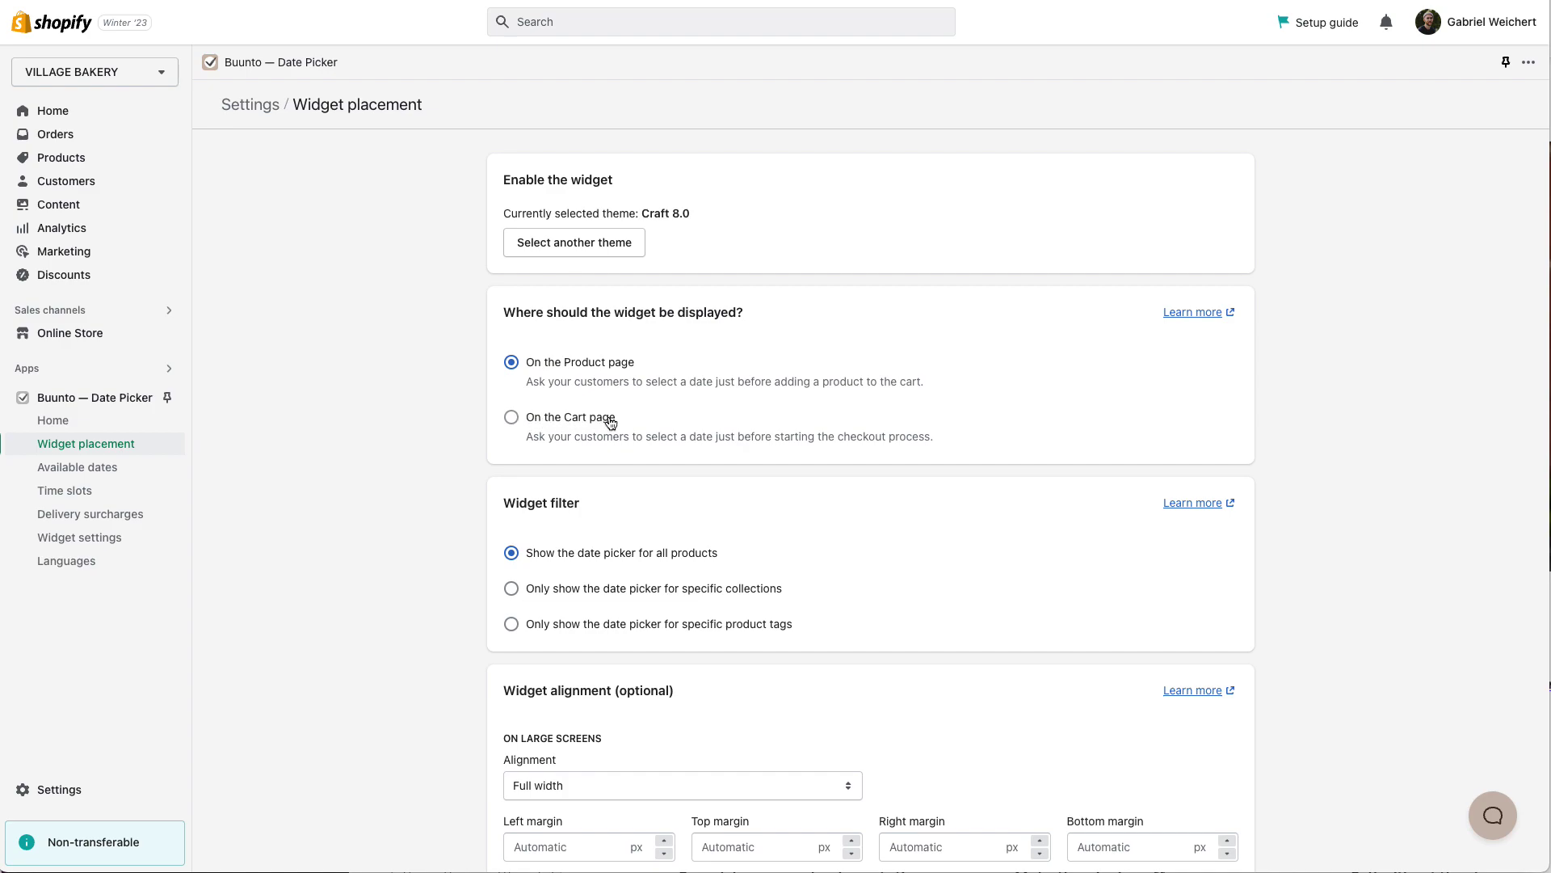
- Switch the date picker placement to On the Cart page and save
{"action": "left_click", "coordinate": [511, 417]}
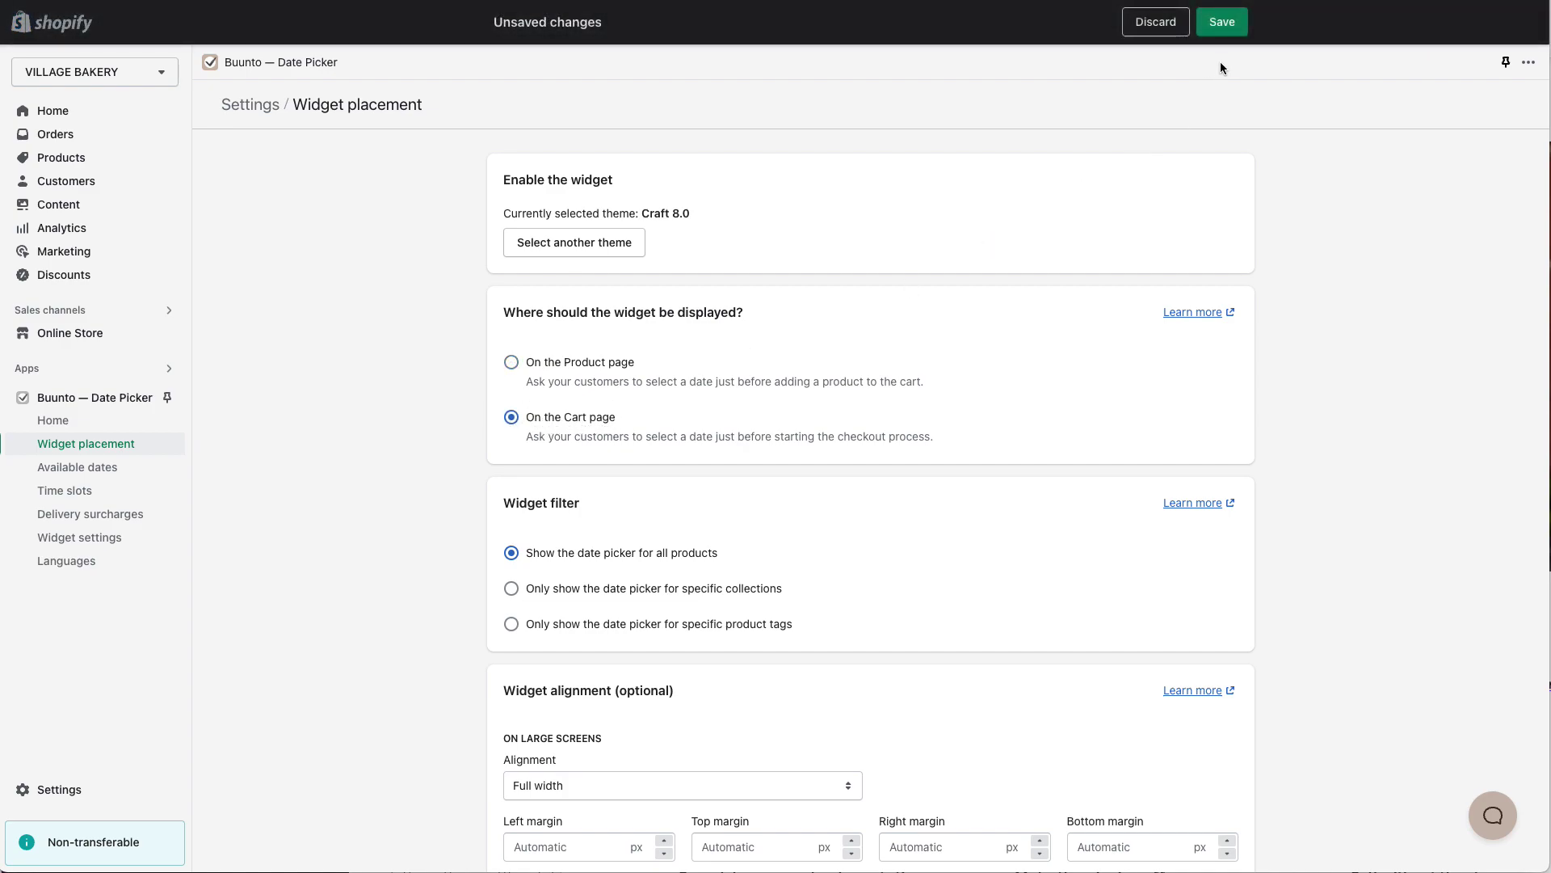
{"action": "left_click", "coordinate": [1221, 23]}
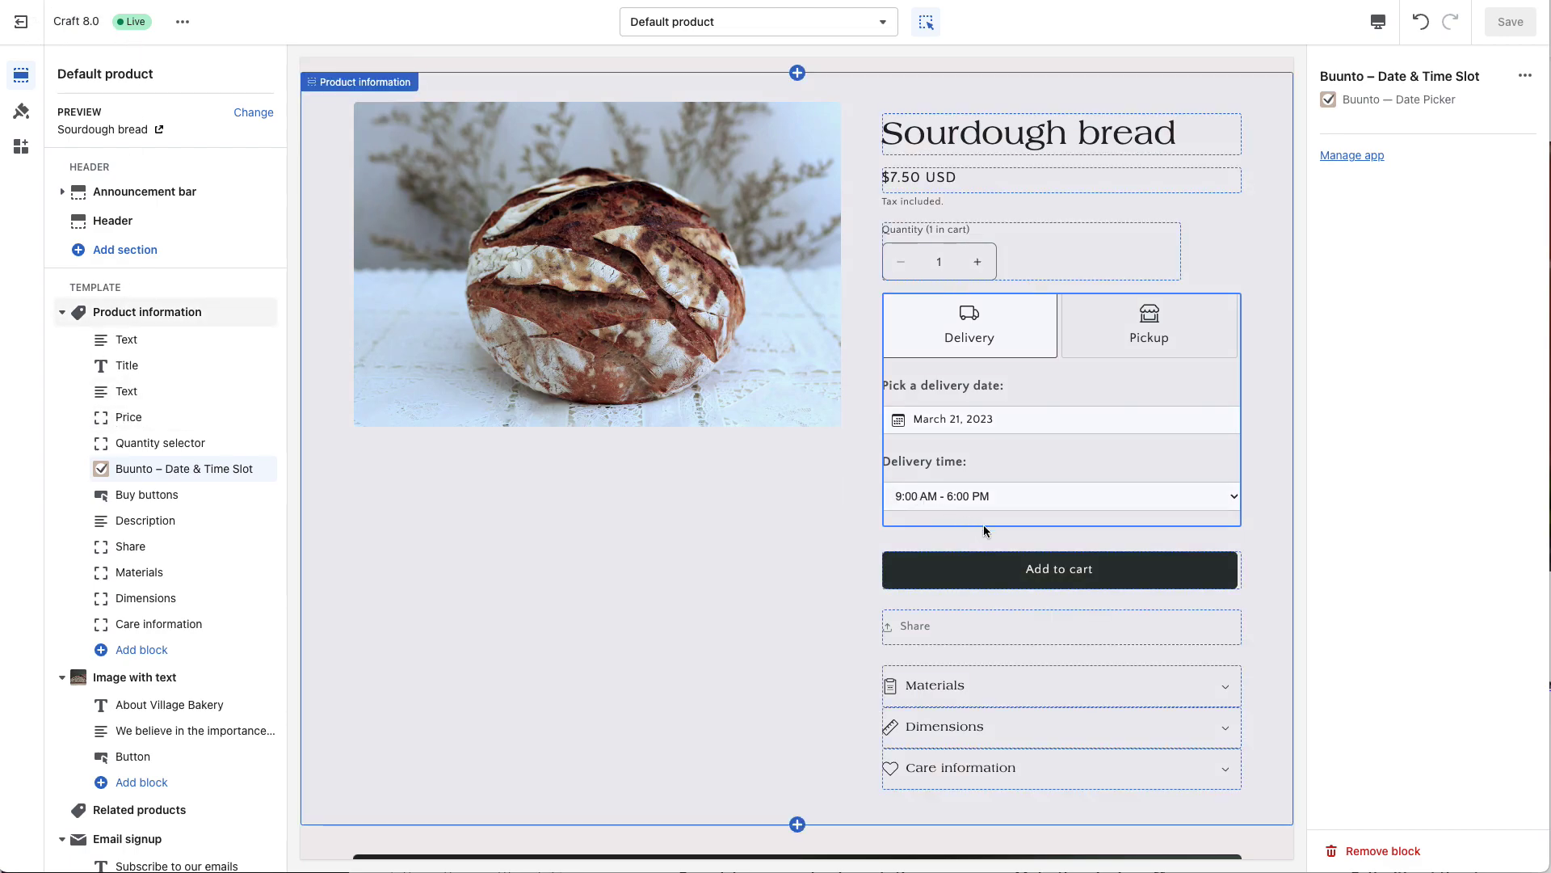
- Remove the Buunto block from the product template, then from the Cart template's Subtotal section
{"action": "left_click", "coordinate": [1123, 553]}
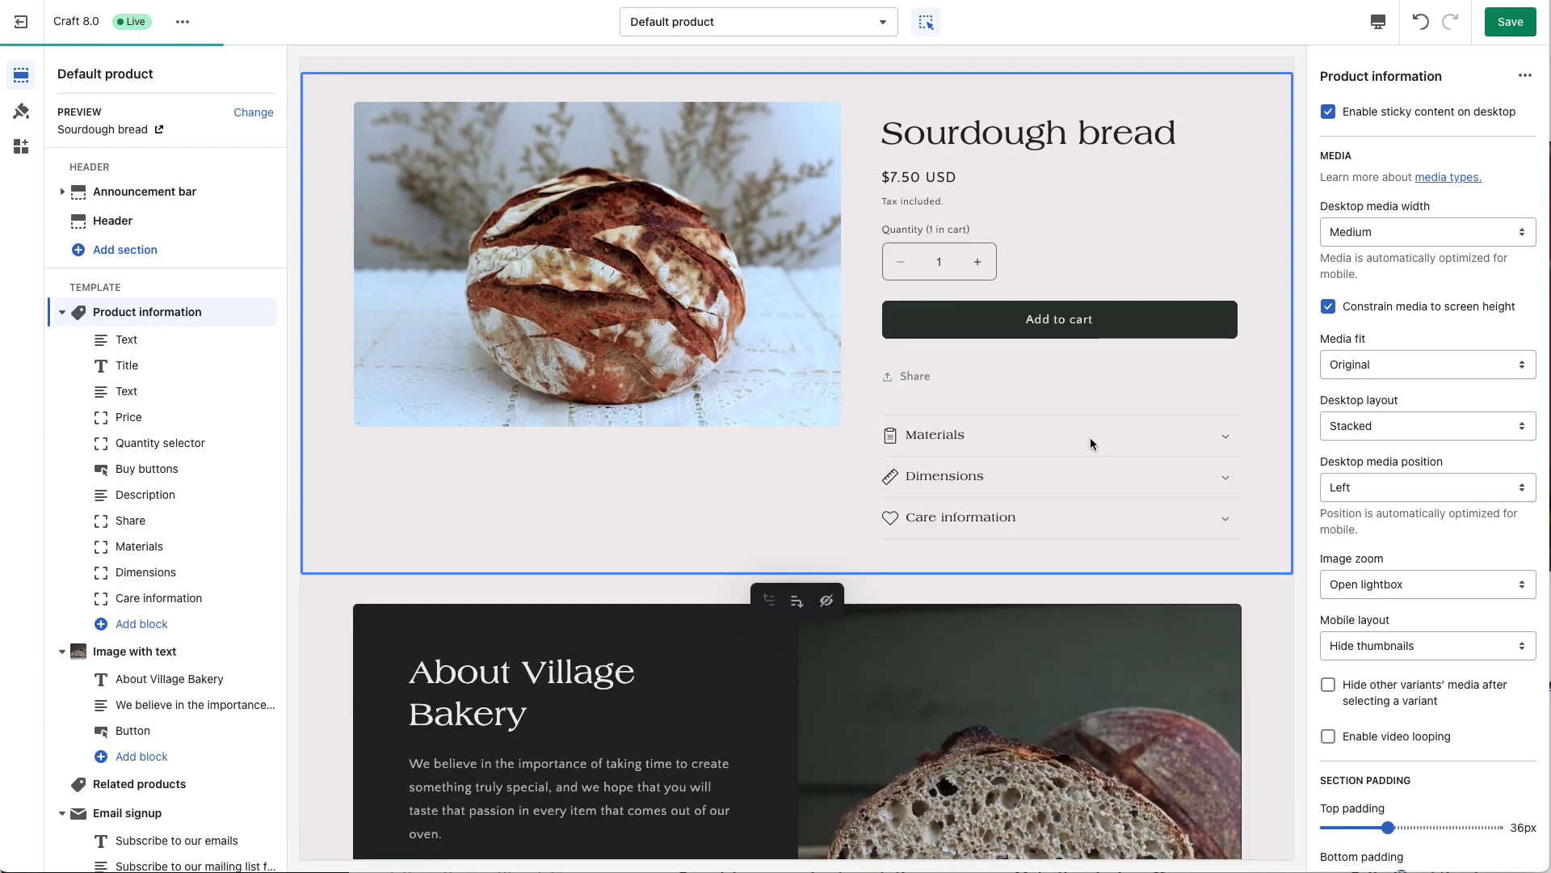
{"action": "left_click", "coordinate": [679, 22]}
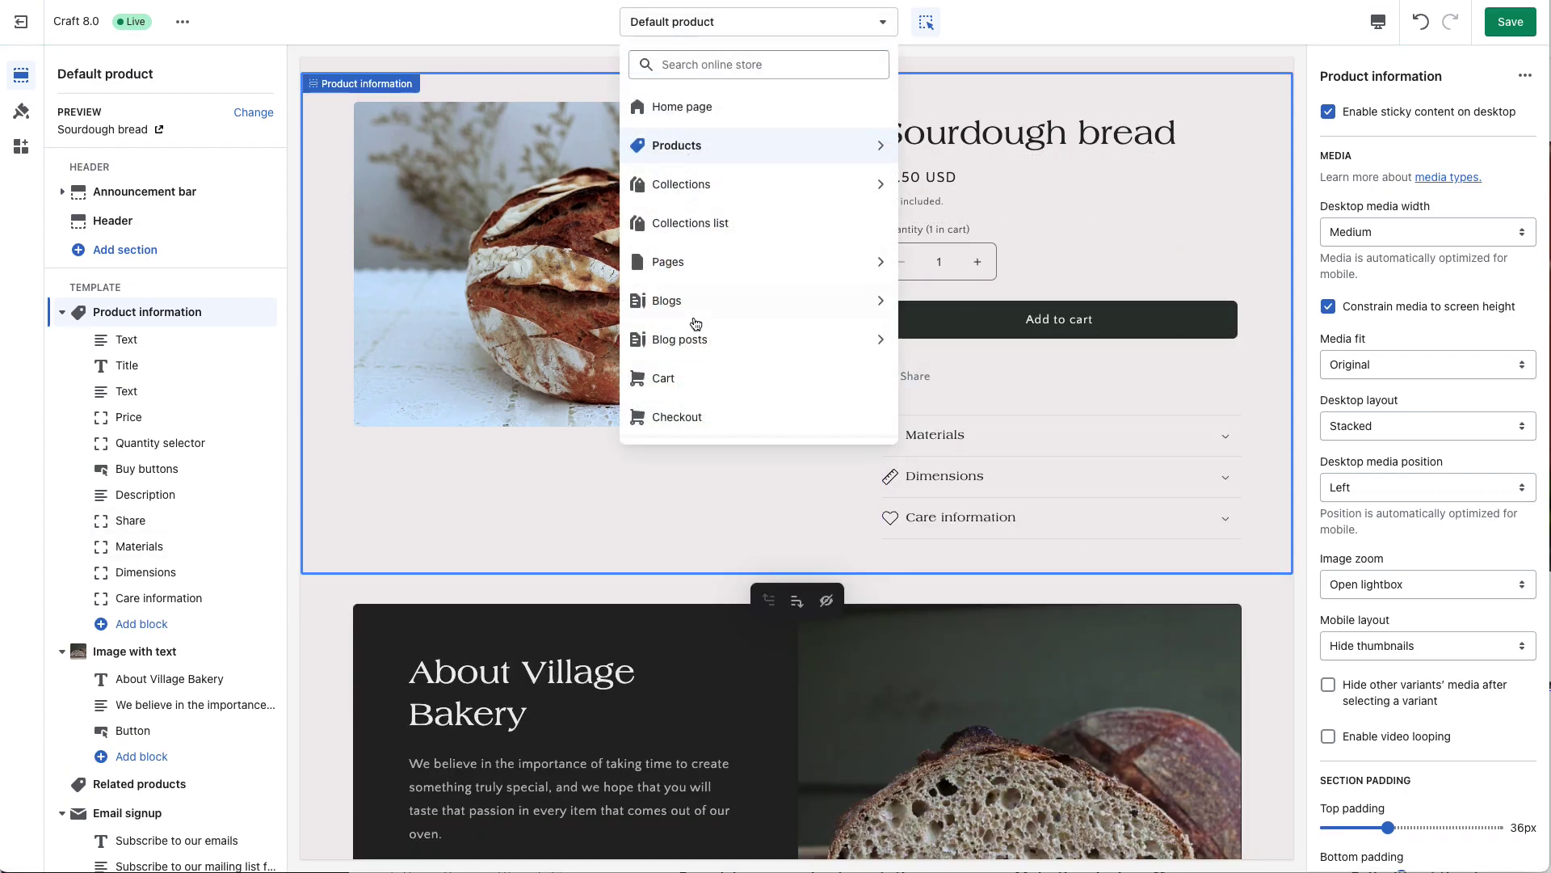
{"action": "left_click", "coordinate": [663, 380]}
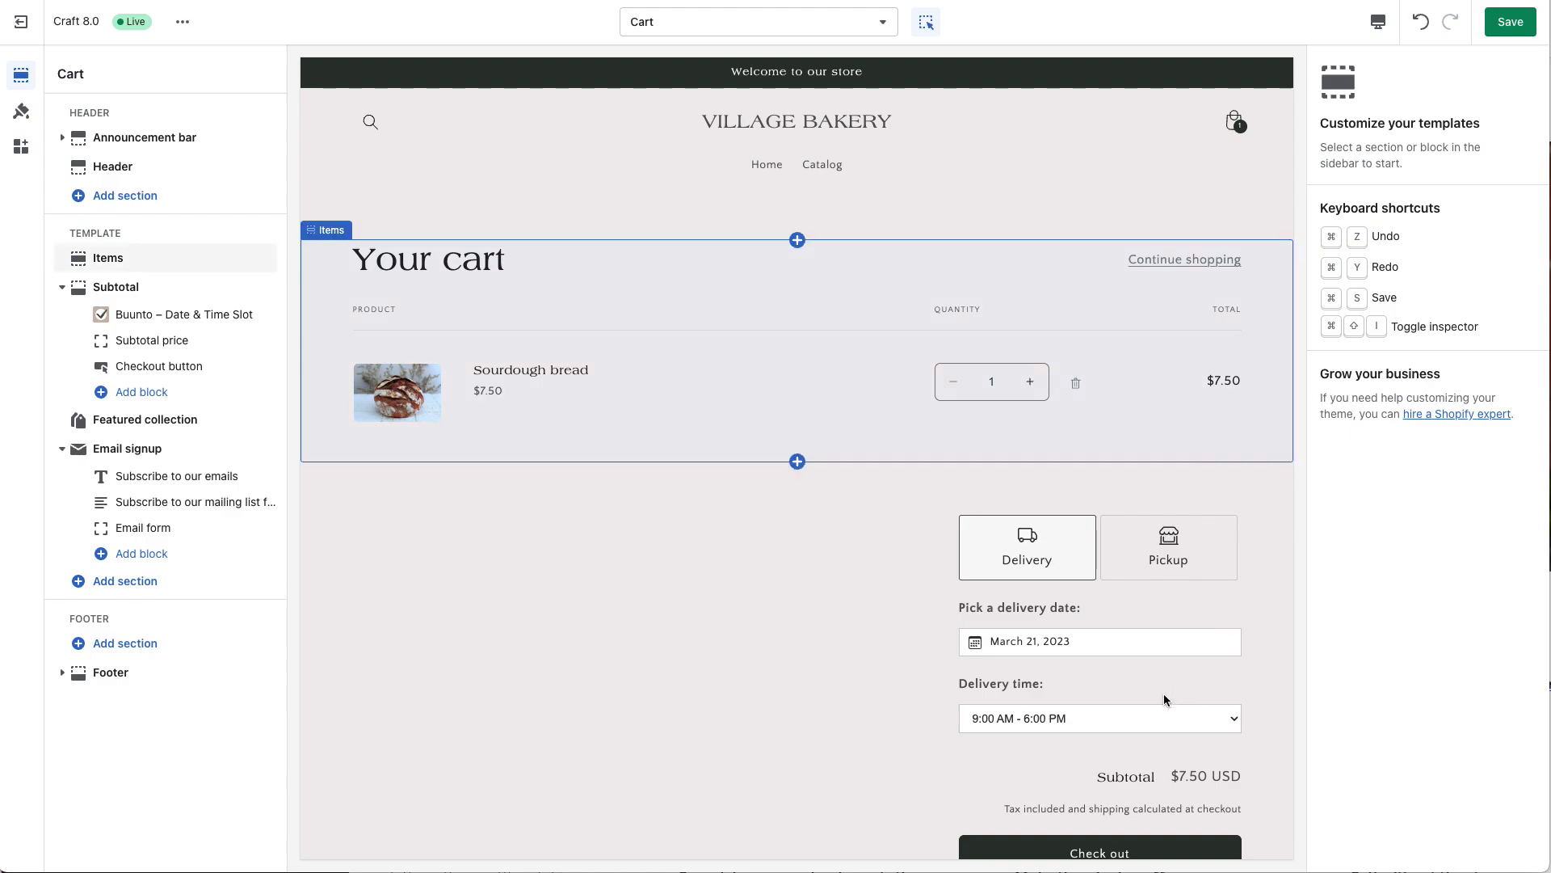
{"action": "scroll", "coordinate": [1165, 700], "scroll_direction": "down", "scroll_amount": 2}
{"action": "left_click", "coordinate": [1147, 594]}
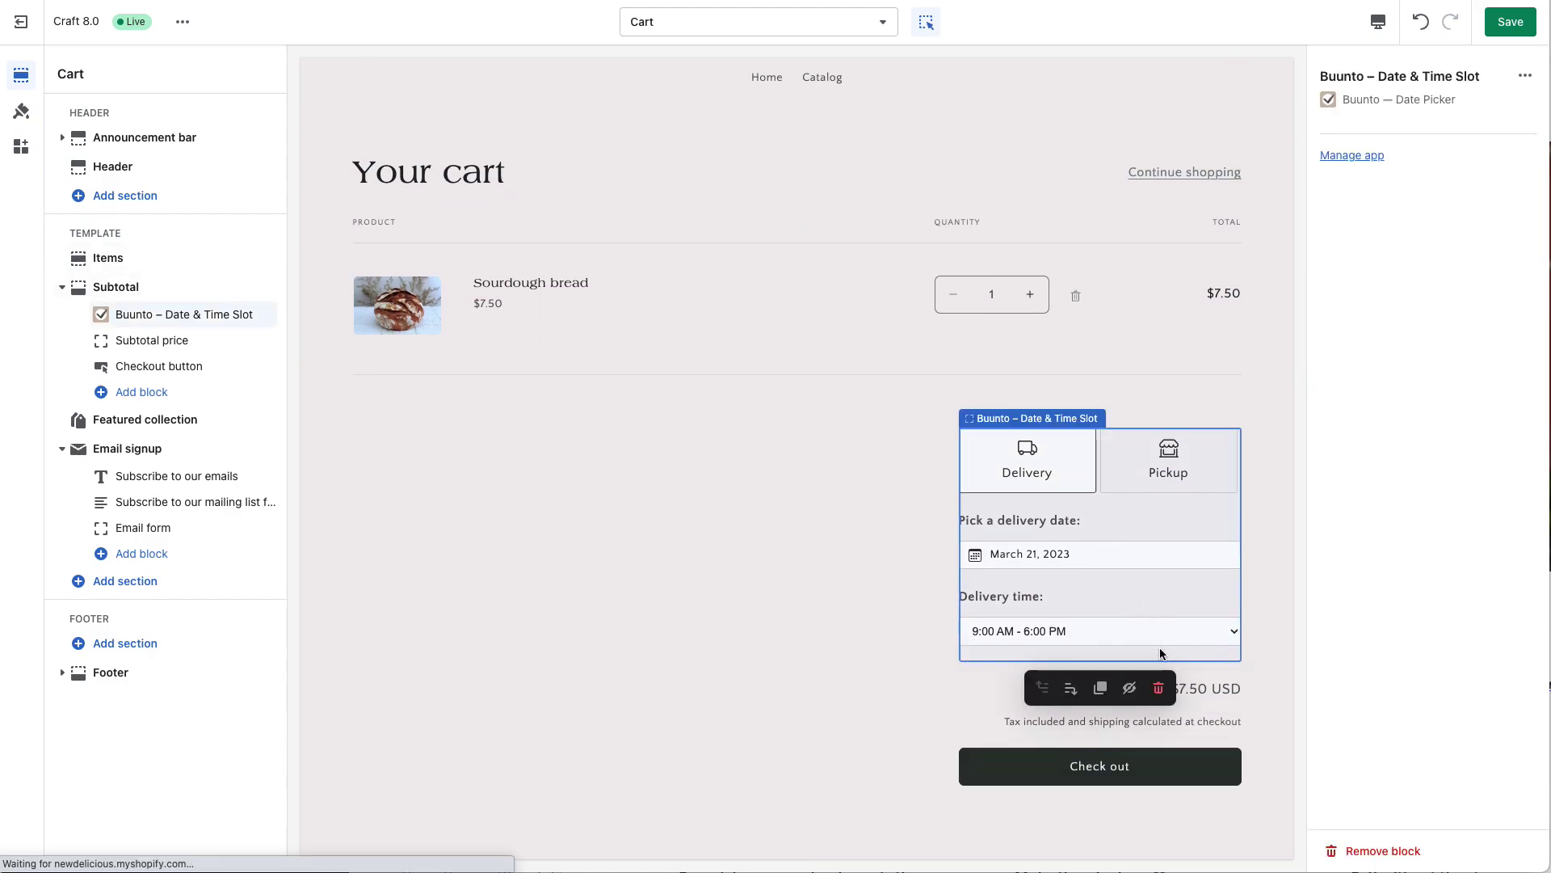
{"action": "left_click", "coordinate": [1157, 687]}
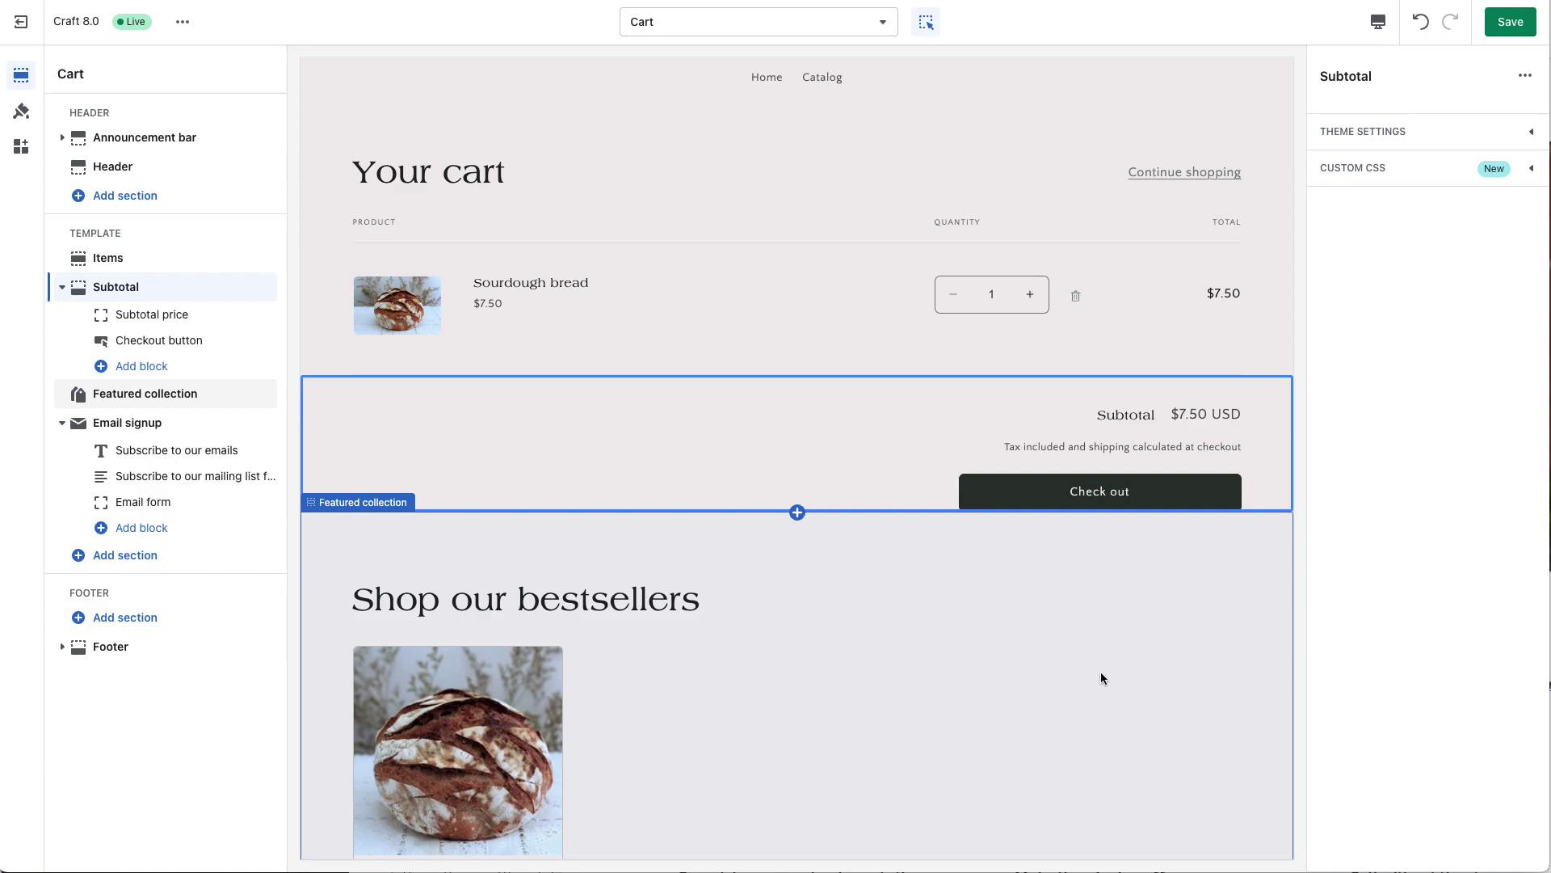
{"action": "scroll", "coordinate": [1100, 678], "scroll_direction": "up", "scroll_amount": 2}
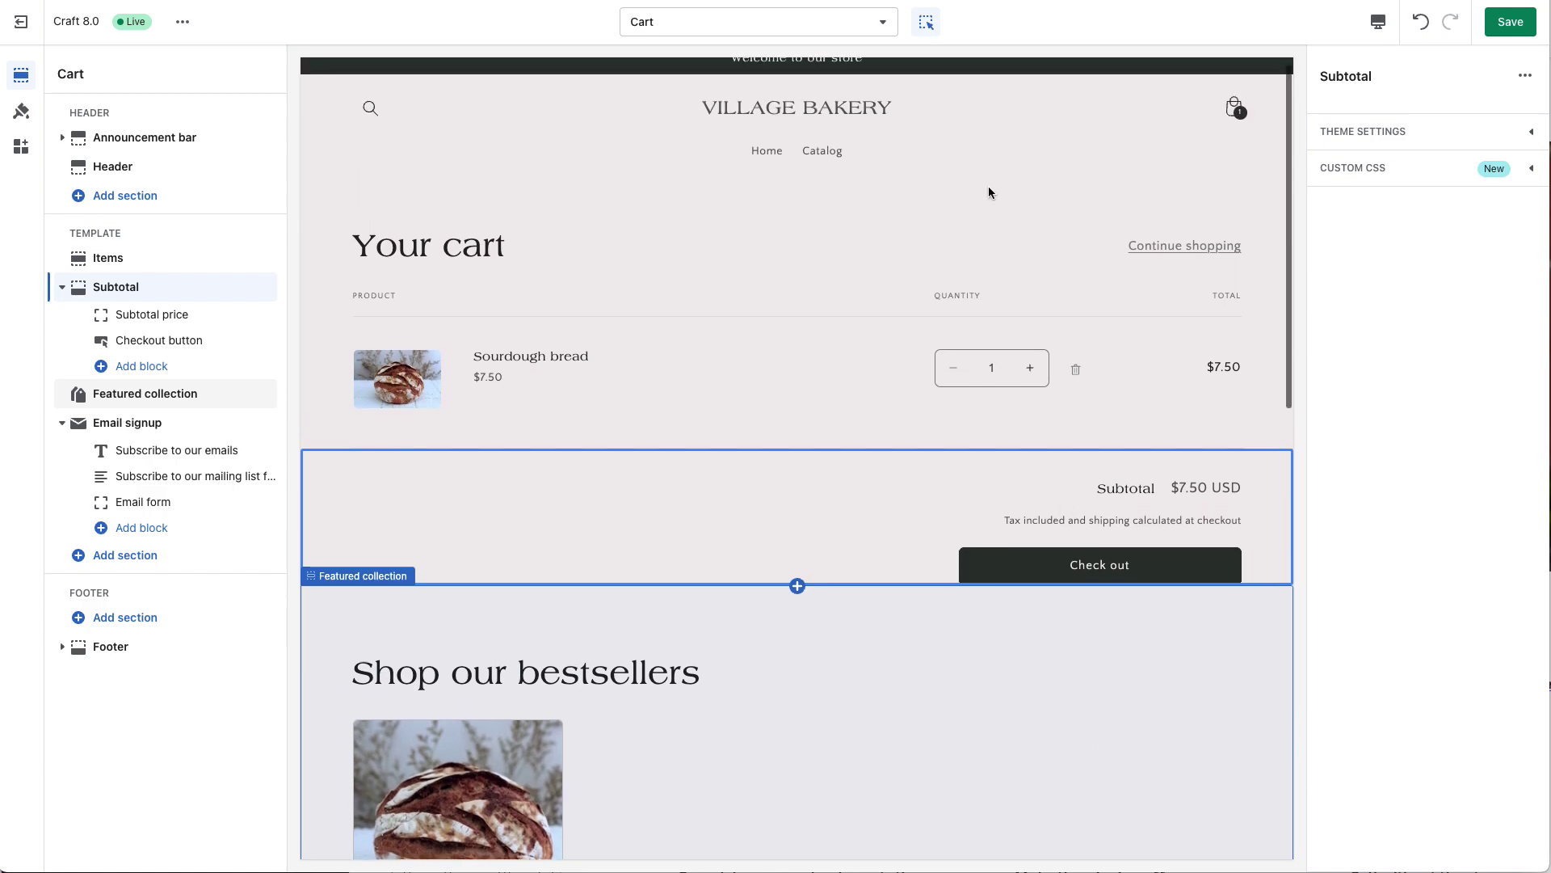
- Add the Buunto – Date & Time Slot block to Subtotal above Checkout button and save
{"action": "left_click", "coordinate": [111, 376]}
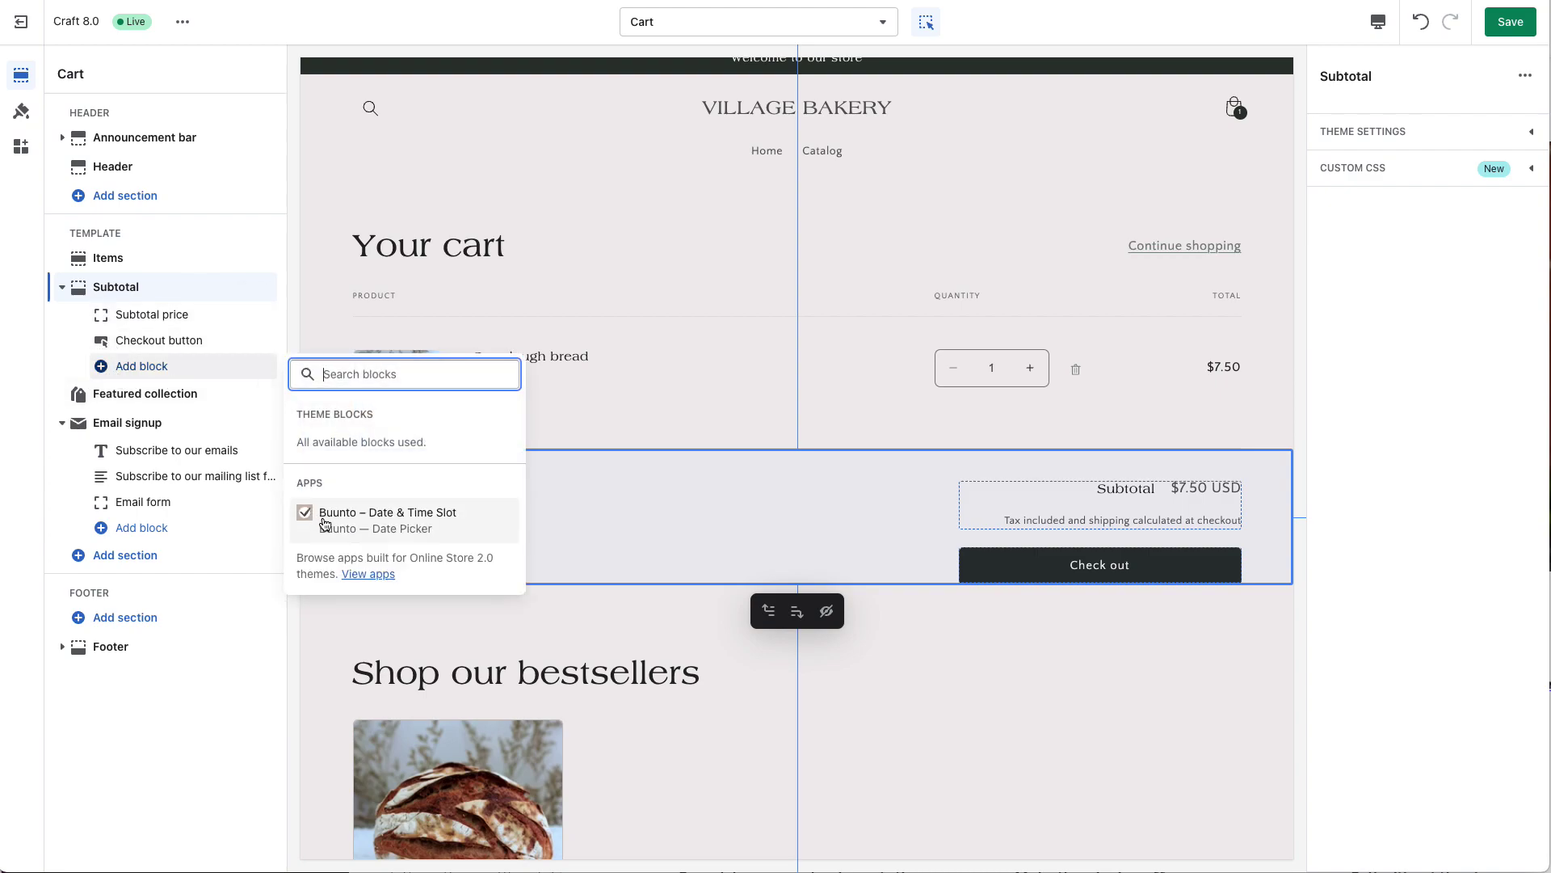
{"action": "left_click", "coordinate": [324, 522]}
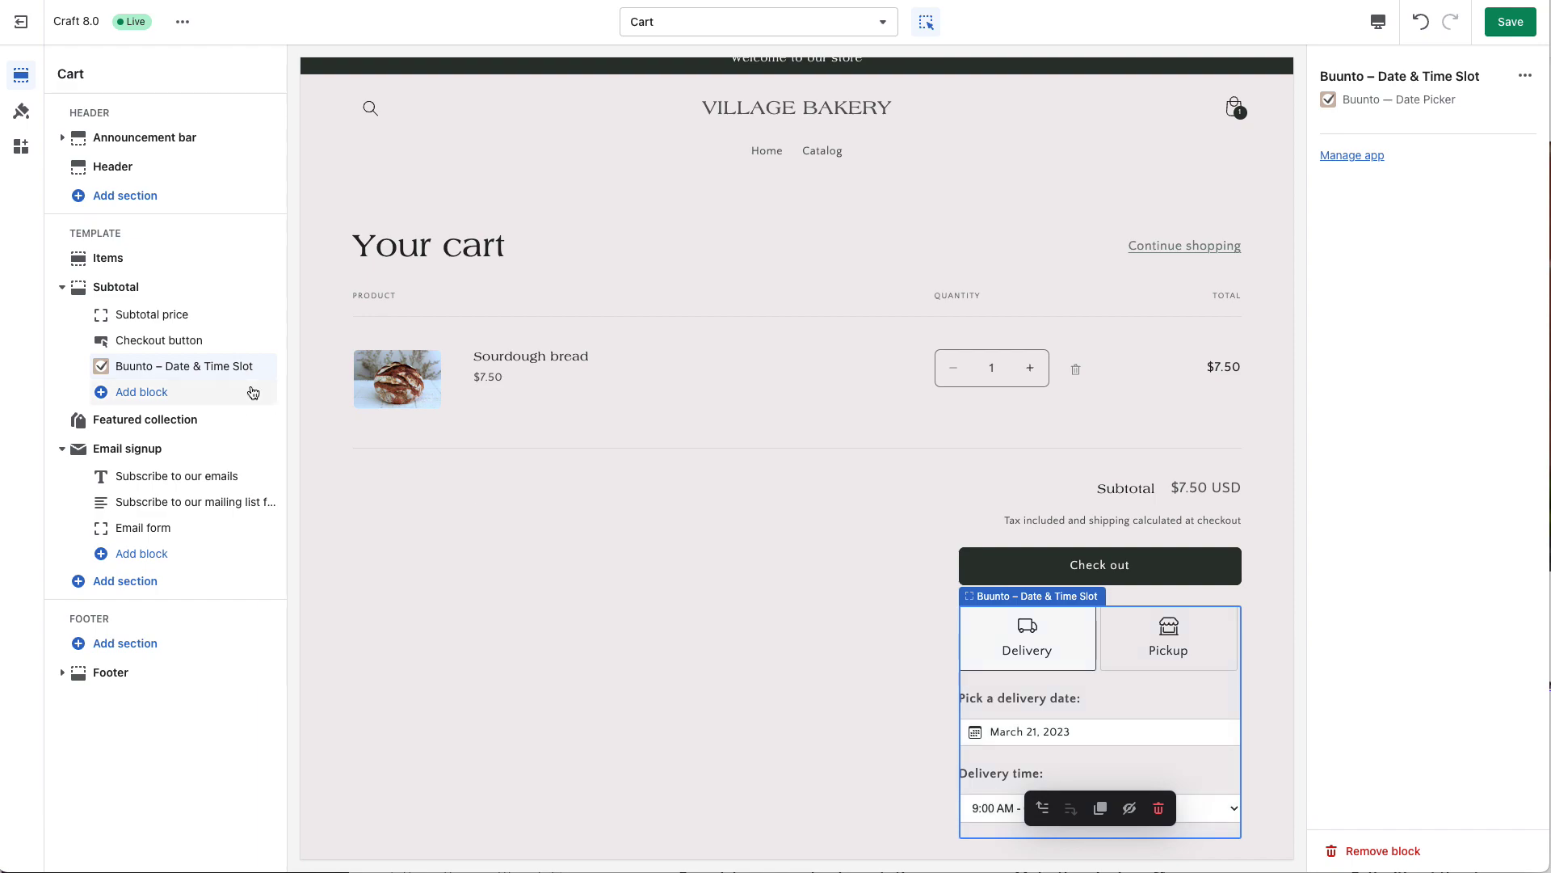
{"action": "mouse_move", "coordinate": [266, 368]}
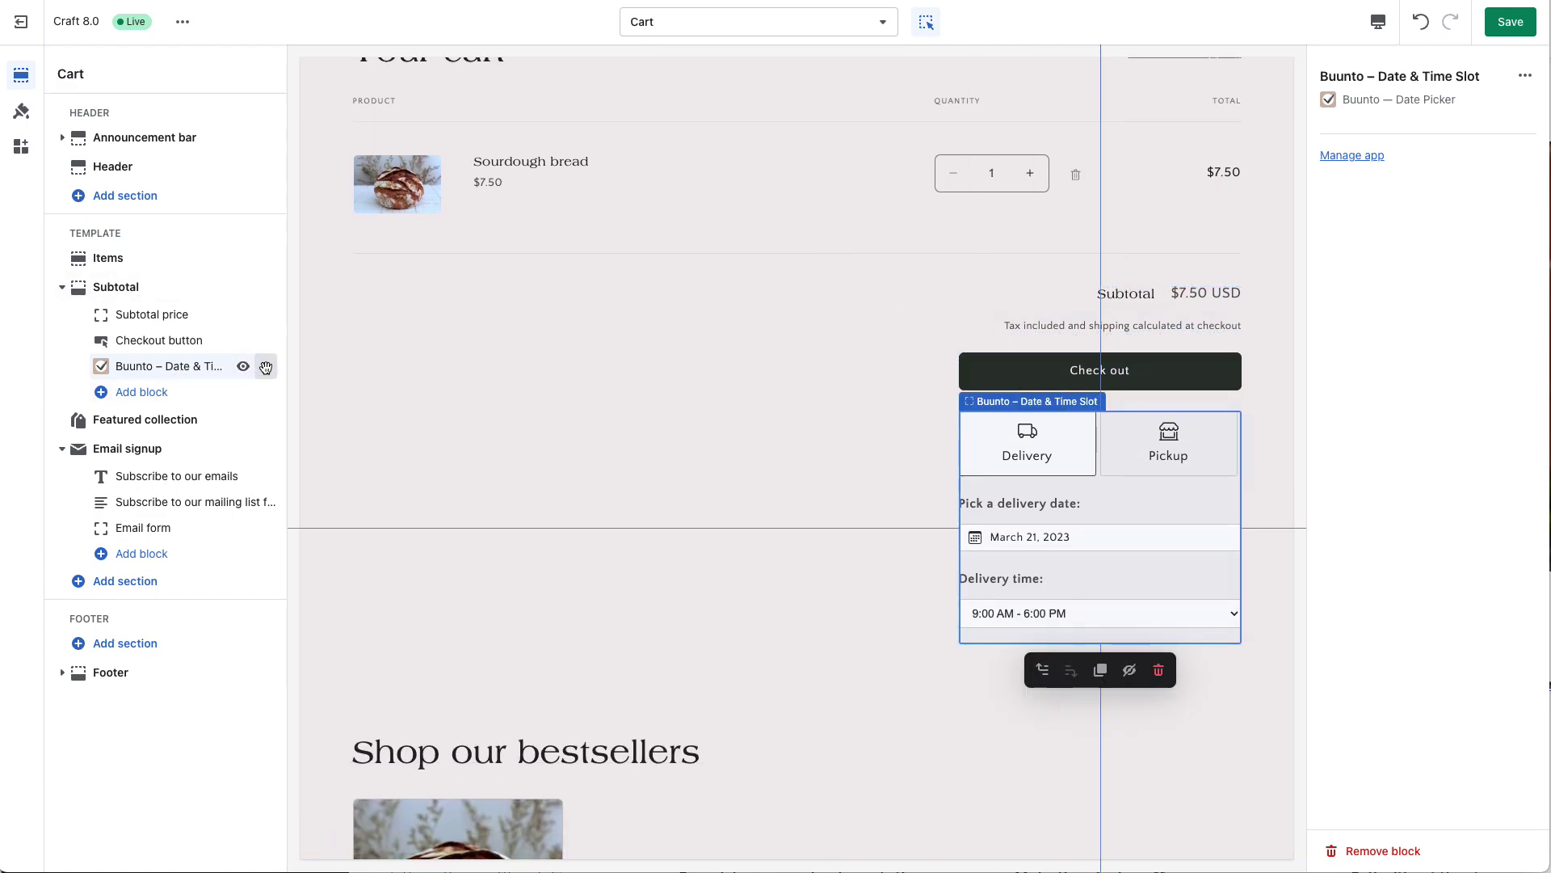
{"action": "left_click_drag", "start_coordinate": [266, 368], "coordinate": [268, 325]}
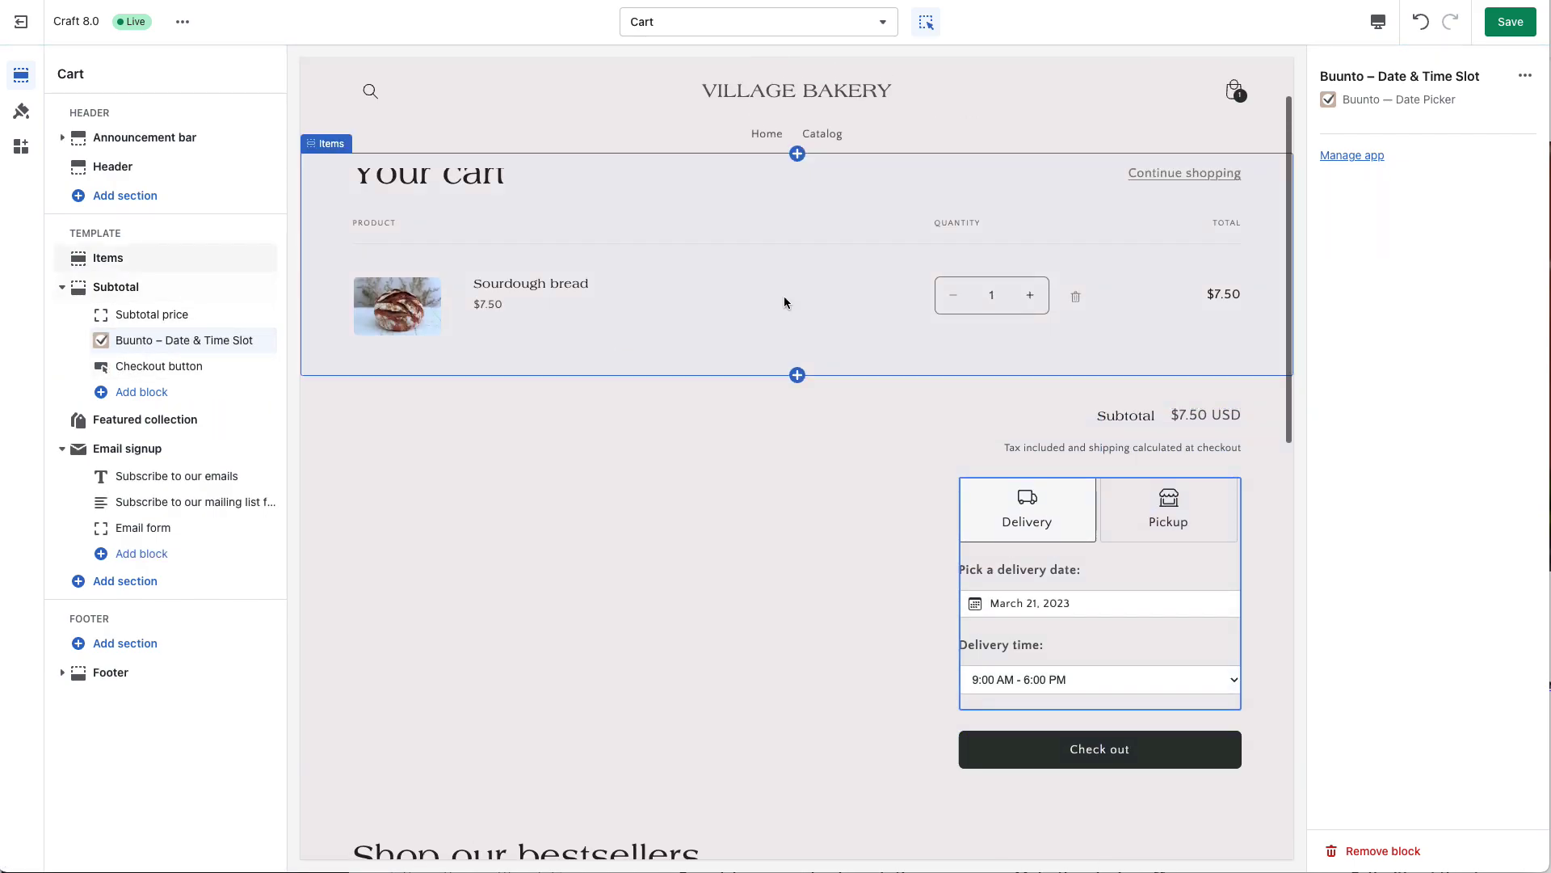
{"action": "left_click", "coordinate": [1508, 24]}
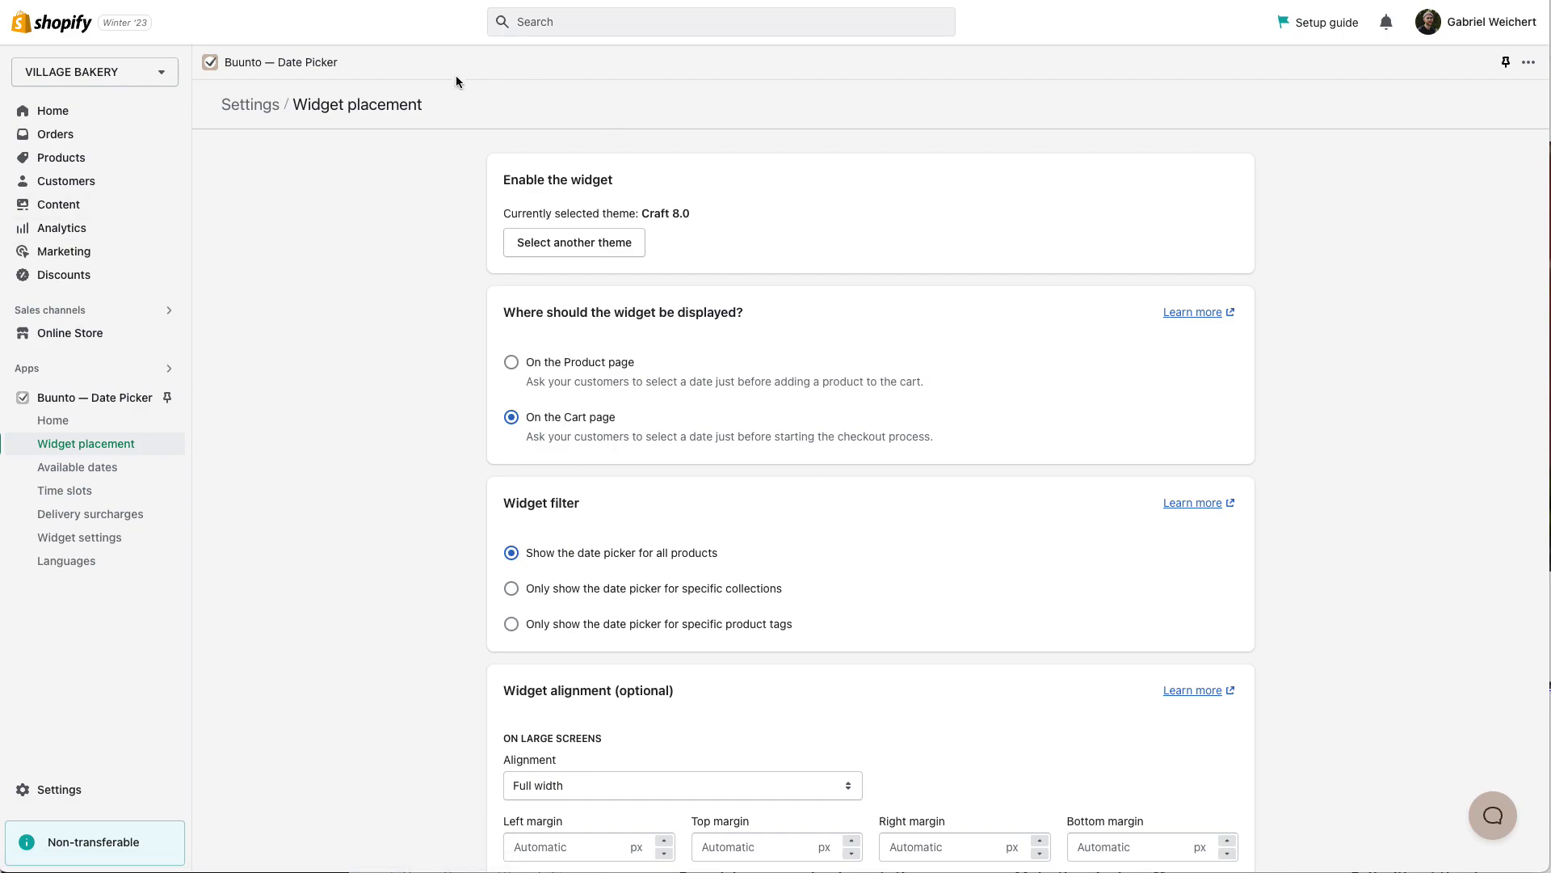
{"action": "scroll", "coordinate": [755, 426], "scroll_direction": "down", "scroll_amount": 4}
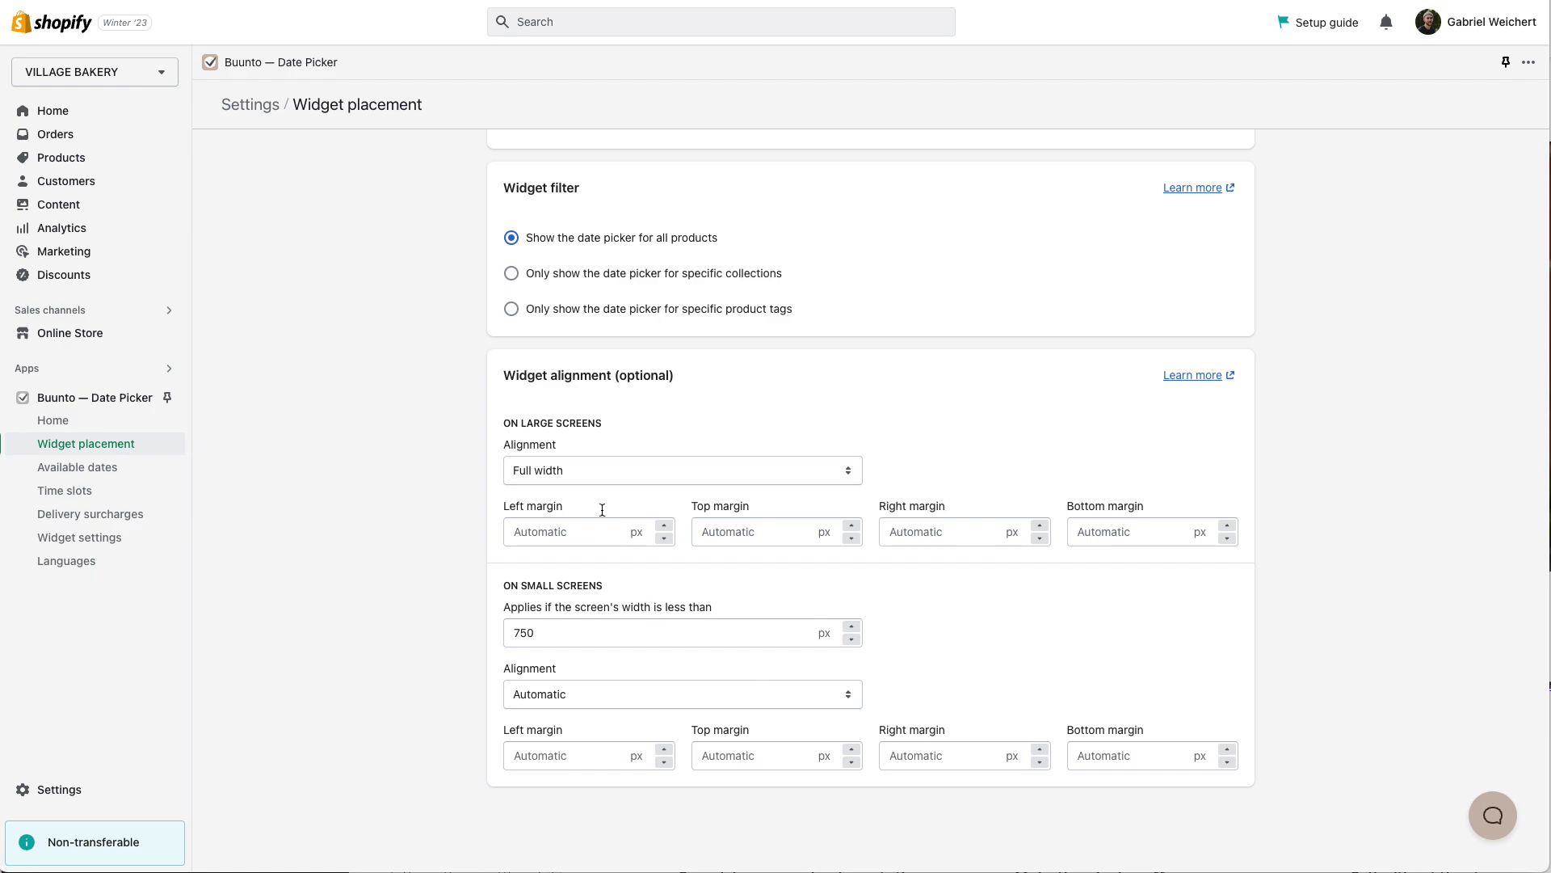
{"action": "left_click", "coordinate": [571, 473]}
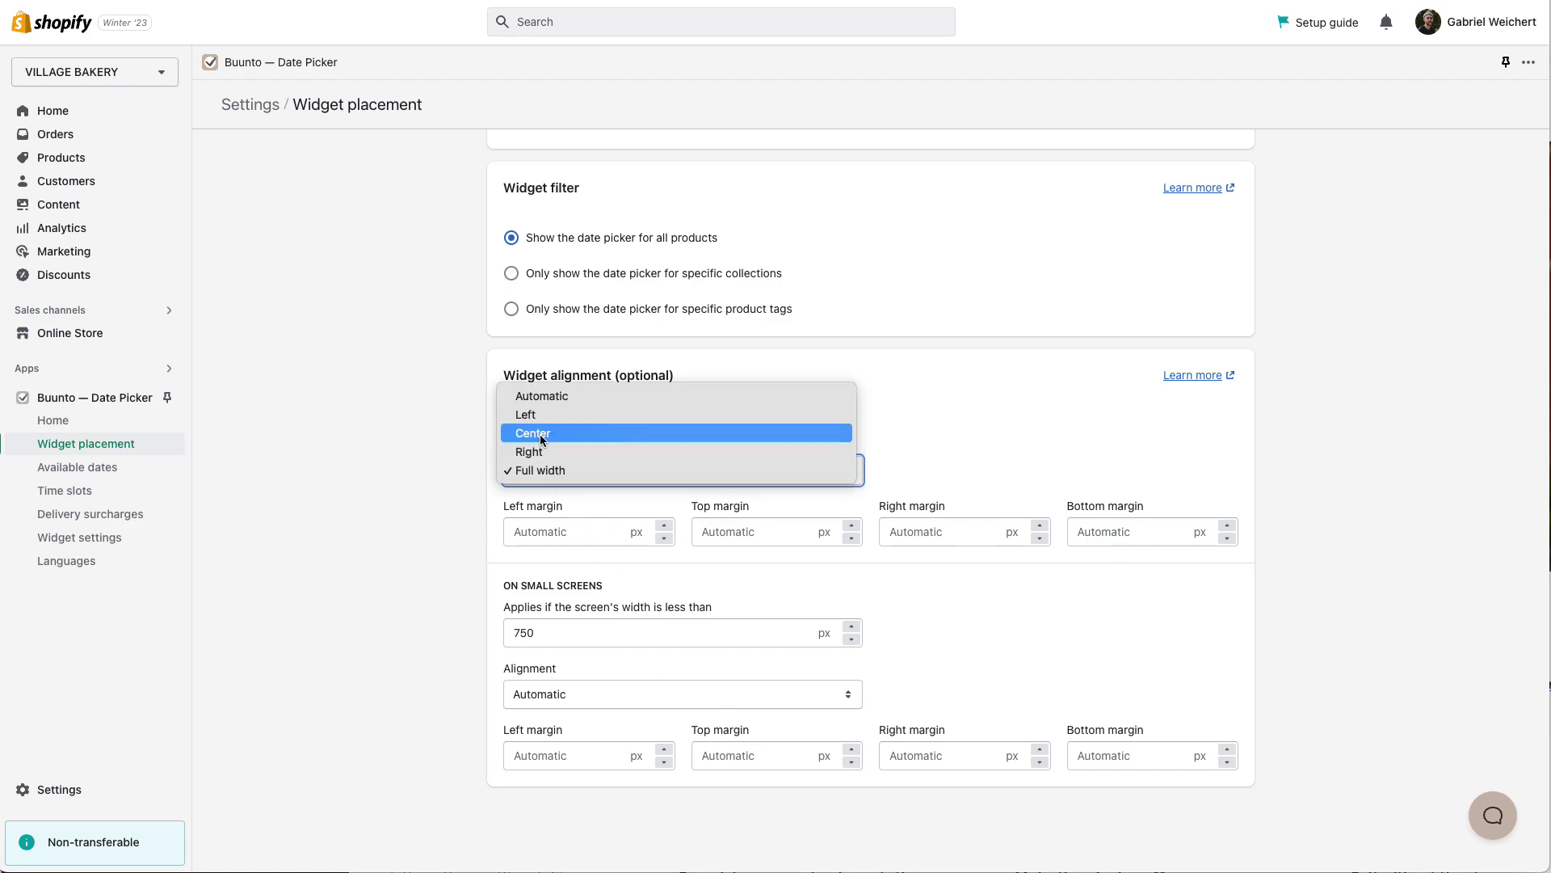
{"action": "left_click", "coordinate": [436, 431]}
{"action": "scroll", "coordinate": [1252, 313], "scroll_direction": "up", "scroll_amount": 4}
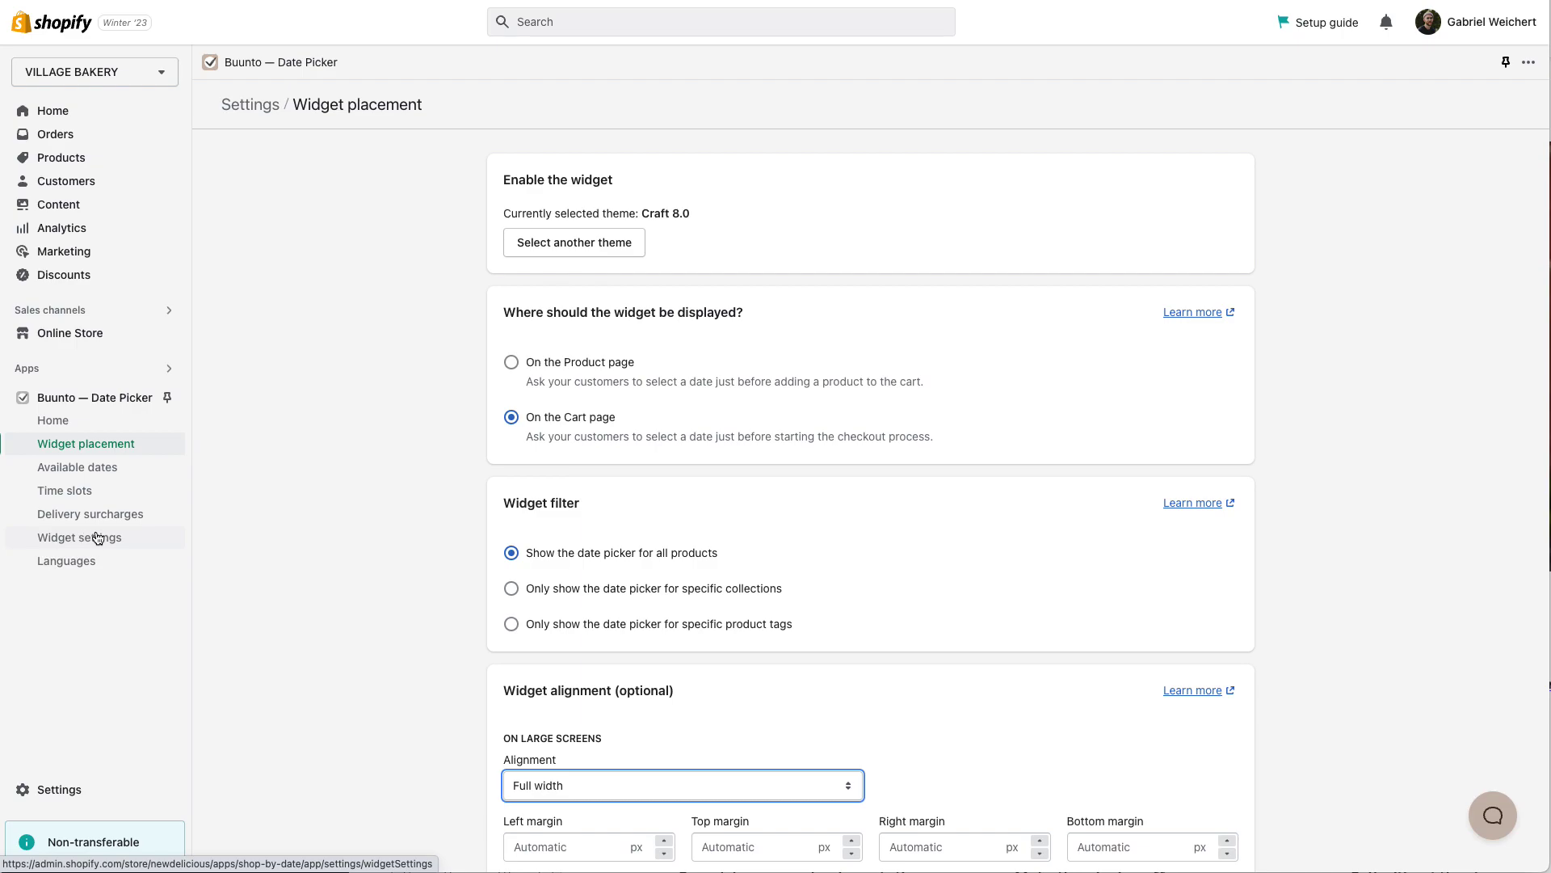
{"action": "left_click", "coordinate": [95, 546]}
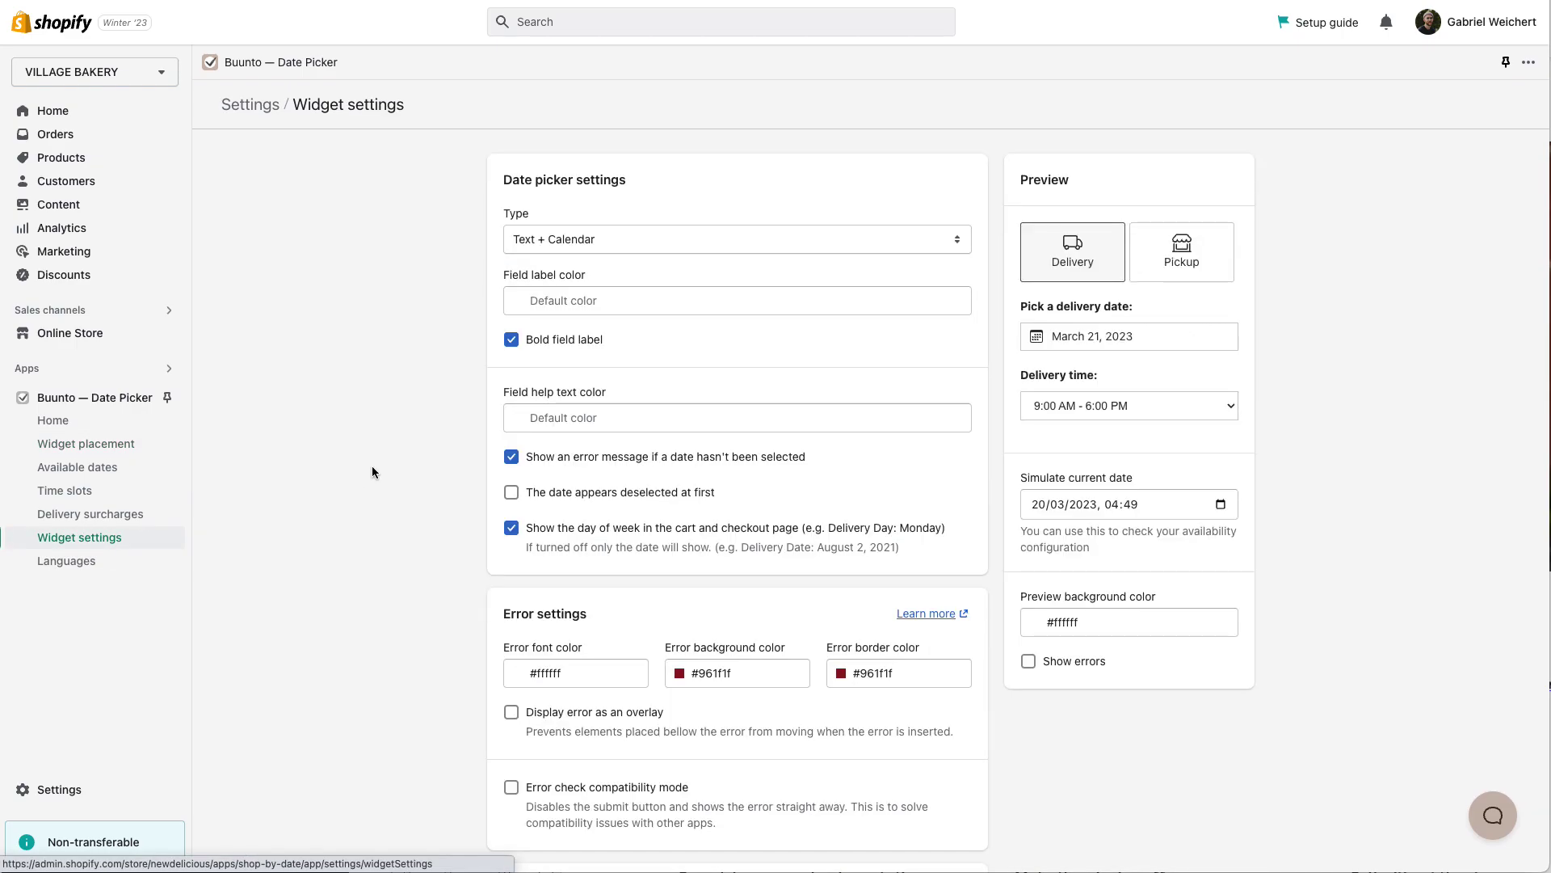
- Change the date picker type from Calendar to Dropdown
{"action": "left_click", "coordinate": [627, 244]}
{"action": "left_click", "coordinate": [595, 225]}
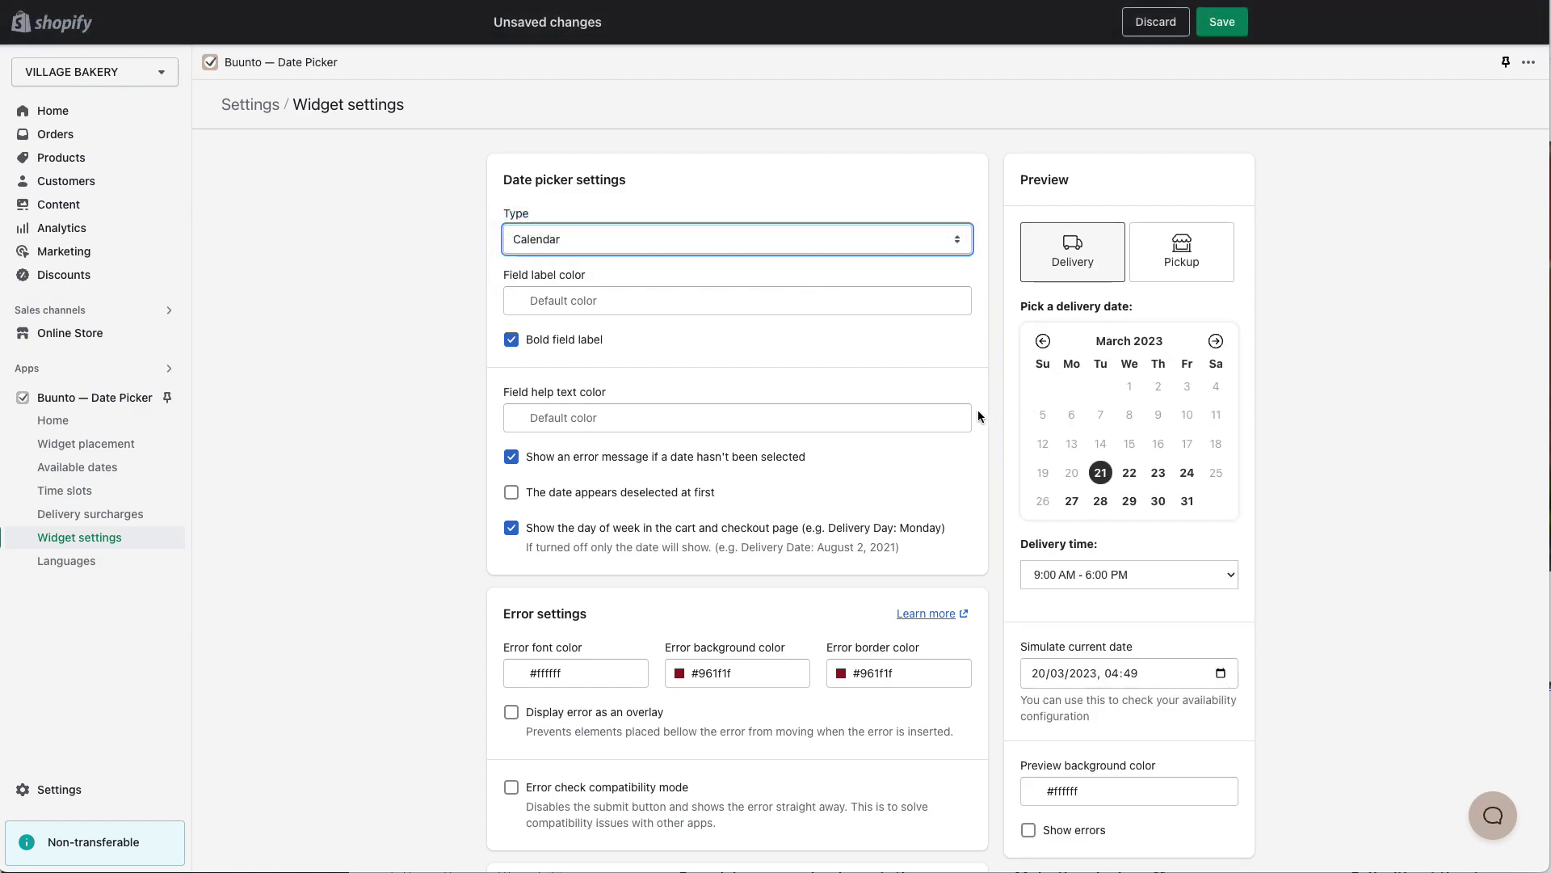
{"action": "left_click", "coordinate": [571, 242]}
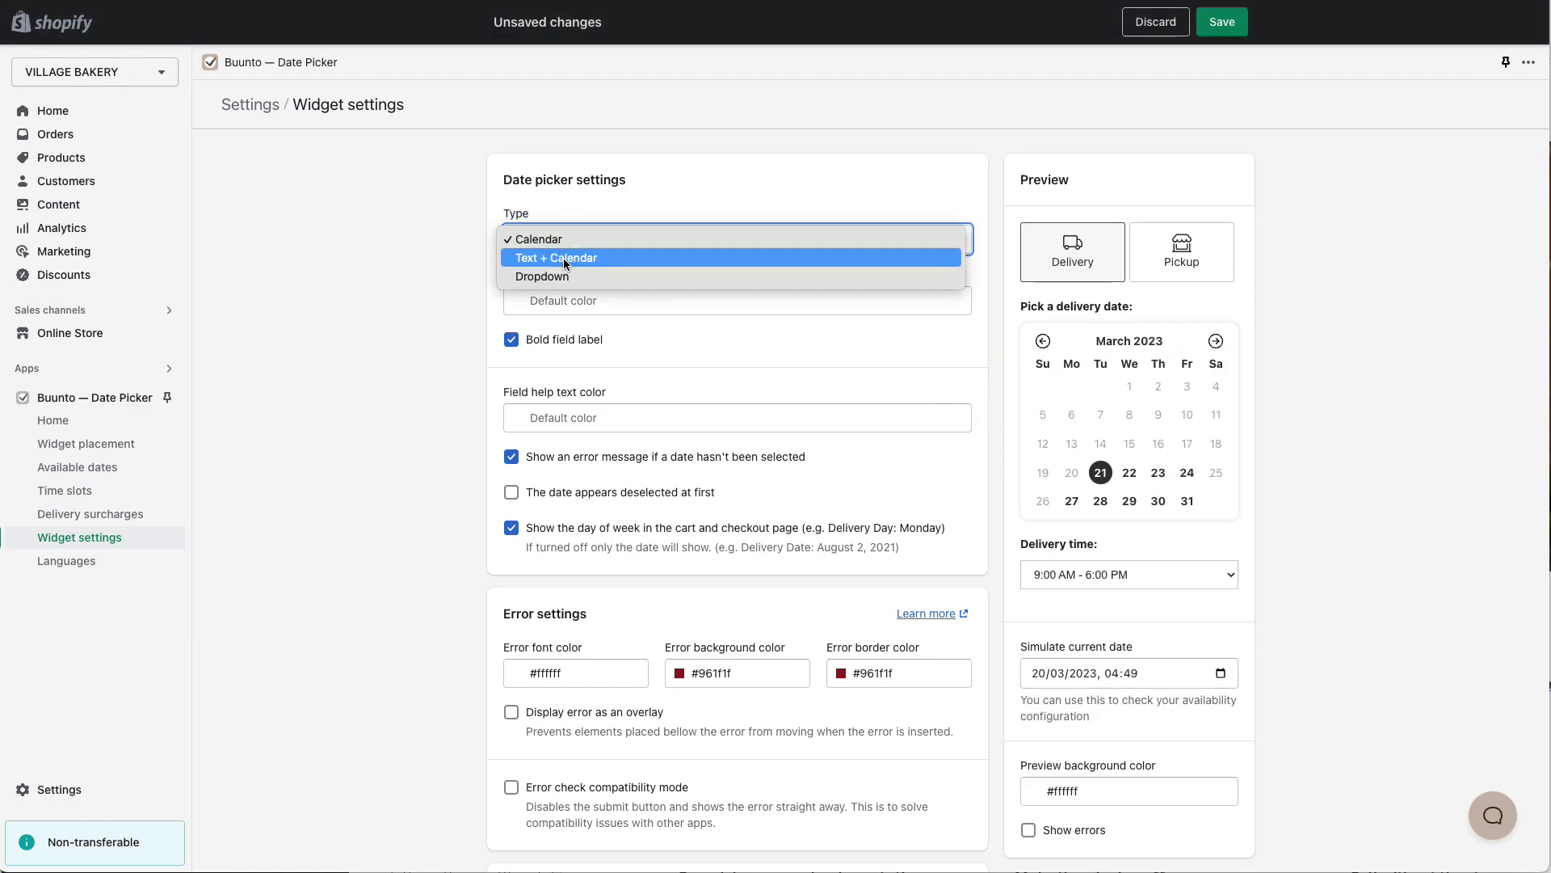
{"action": "left_click", "coordinate": [562, 278]}
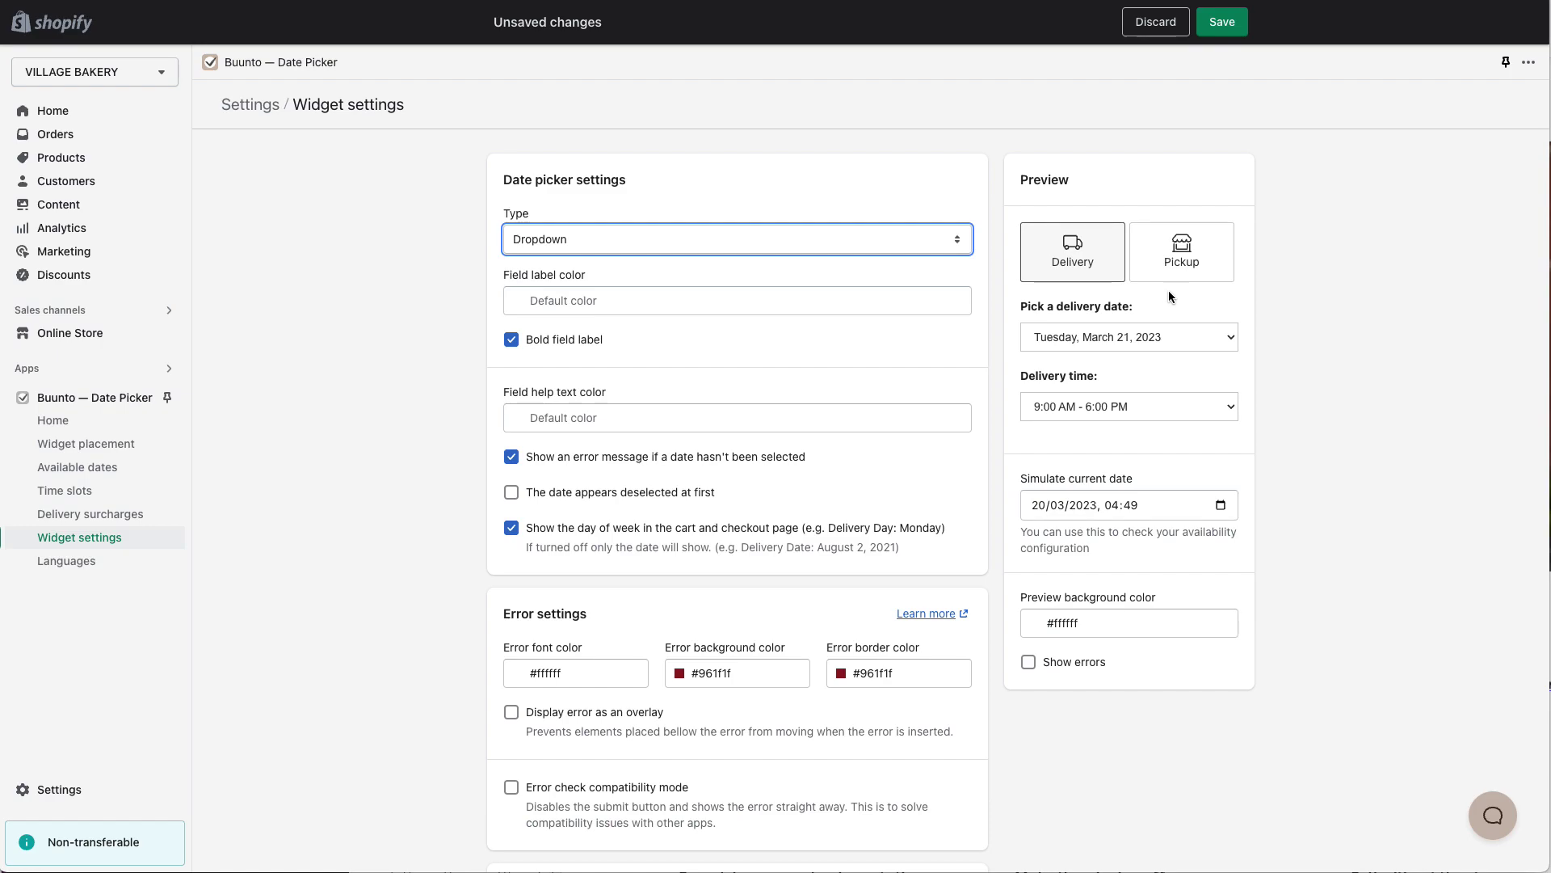
- Try the preview's dropdown date list, then bring up the help widget's Start a conversation view
{"action": "left_click", "coordinate": [1162, 339]}
{"action": "left_click", "coordinate": [1367, 296]}
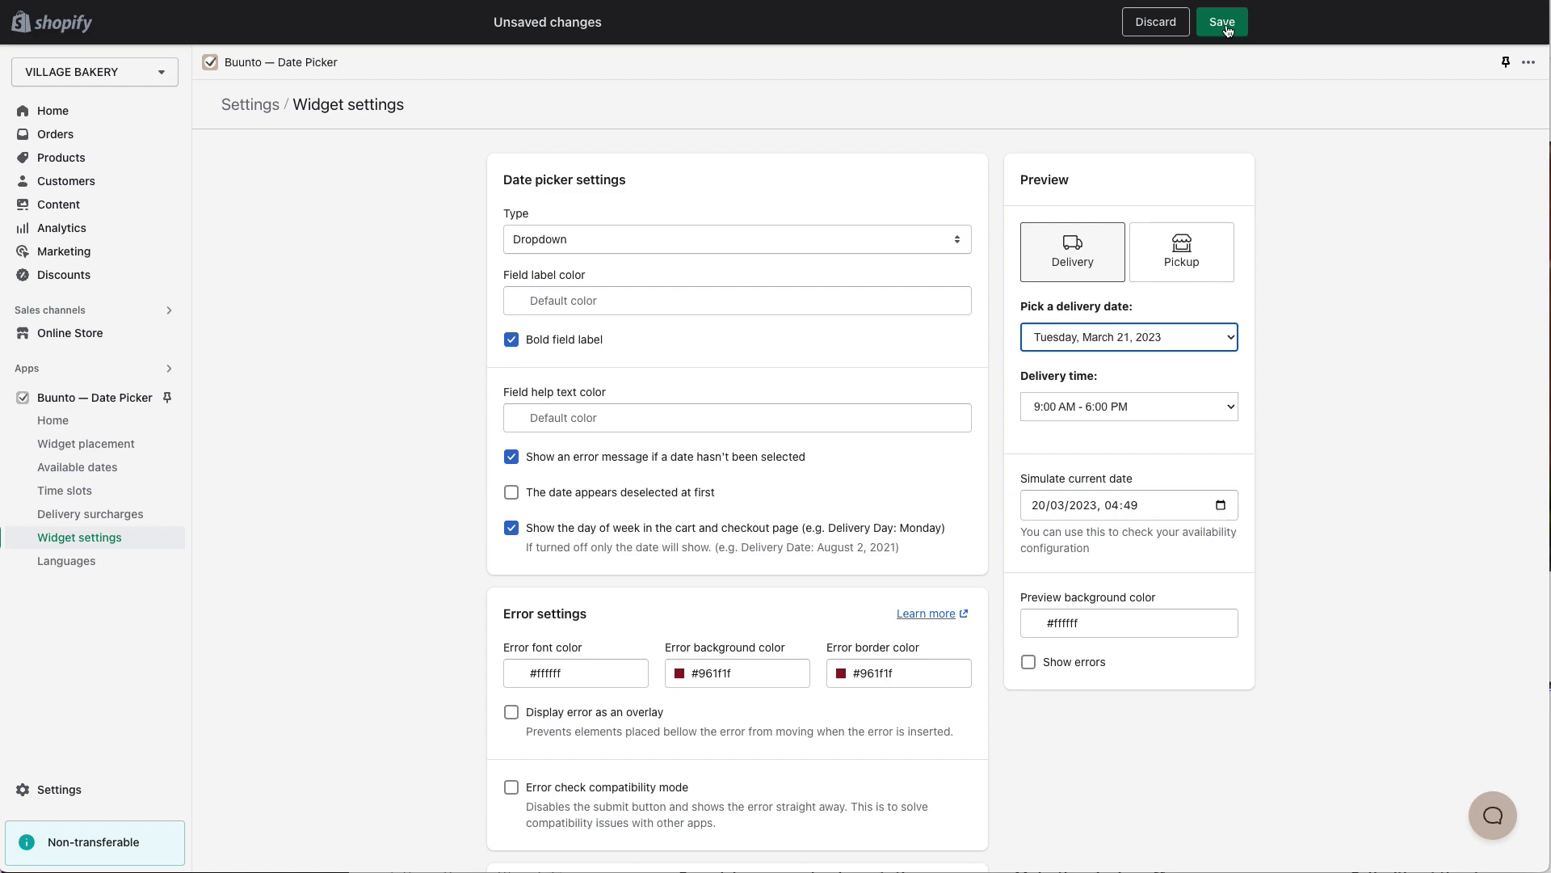
{"action": "left_click", "coordinate": [1495, 821]}
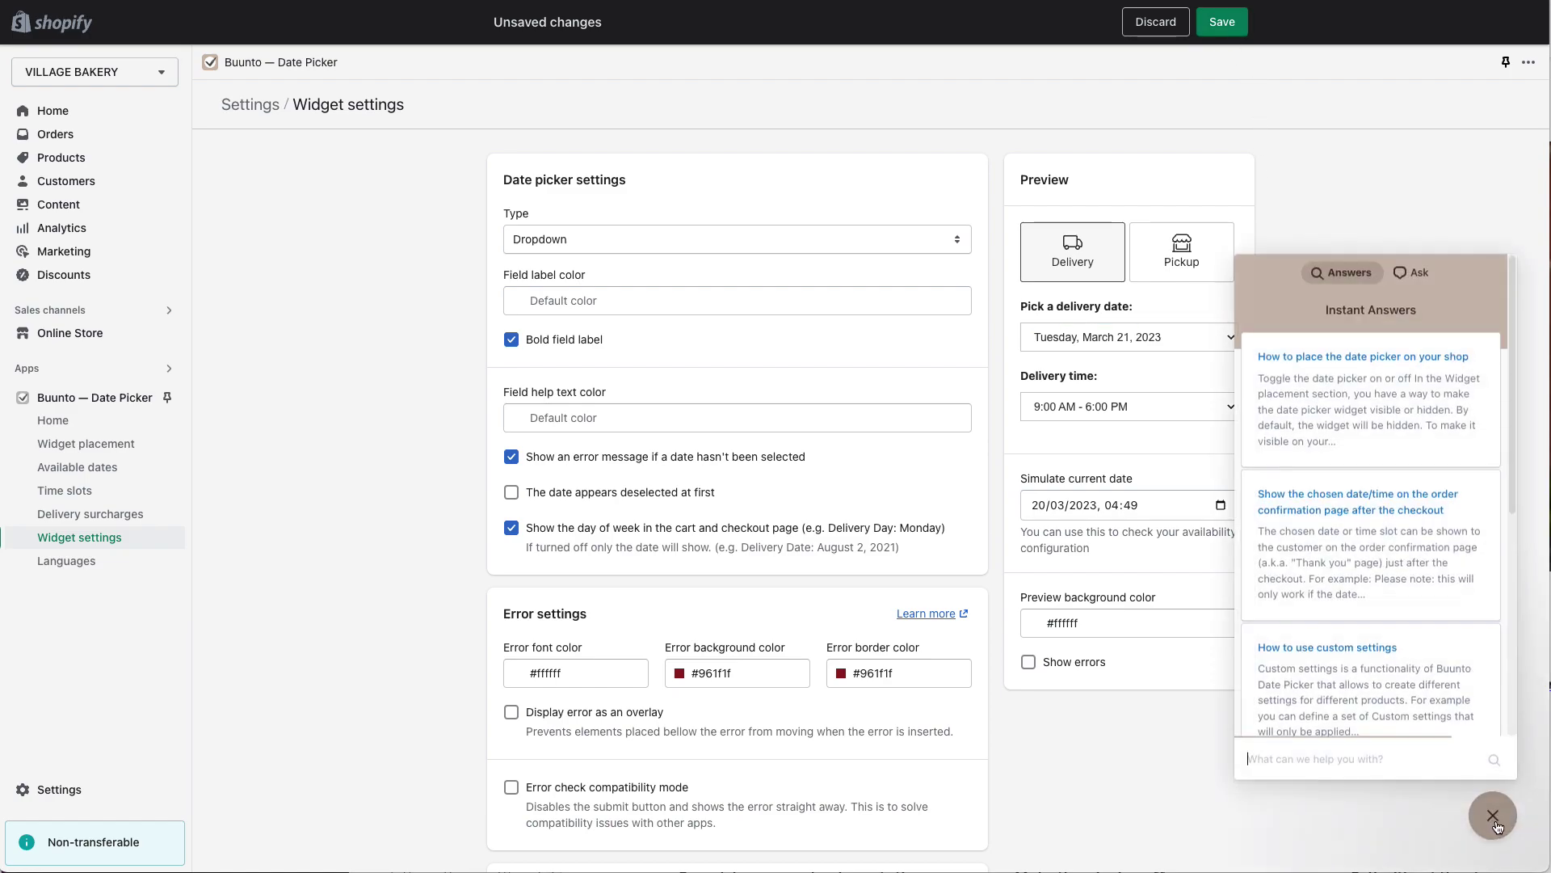
{"action": "left_click", "coordinate": [1416, 276]}
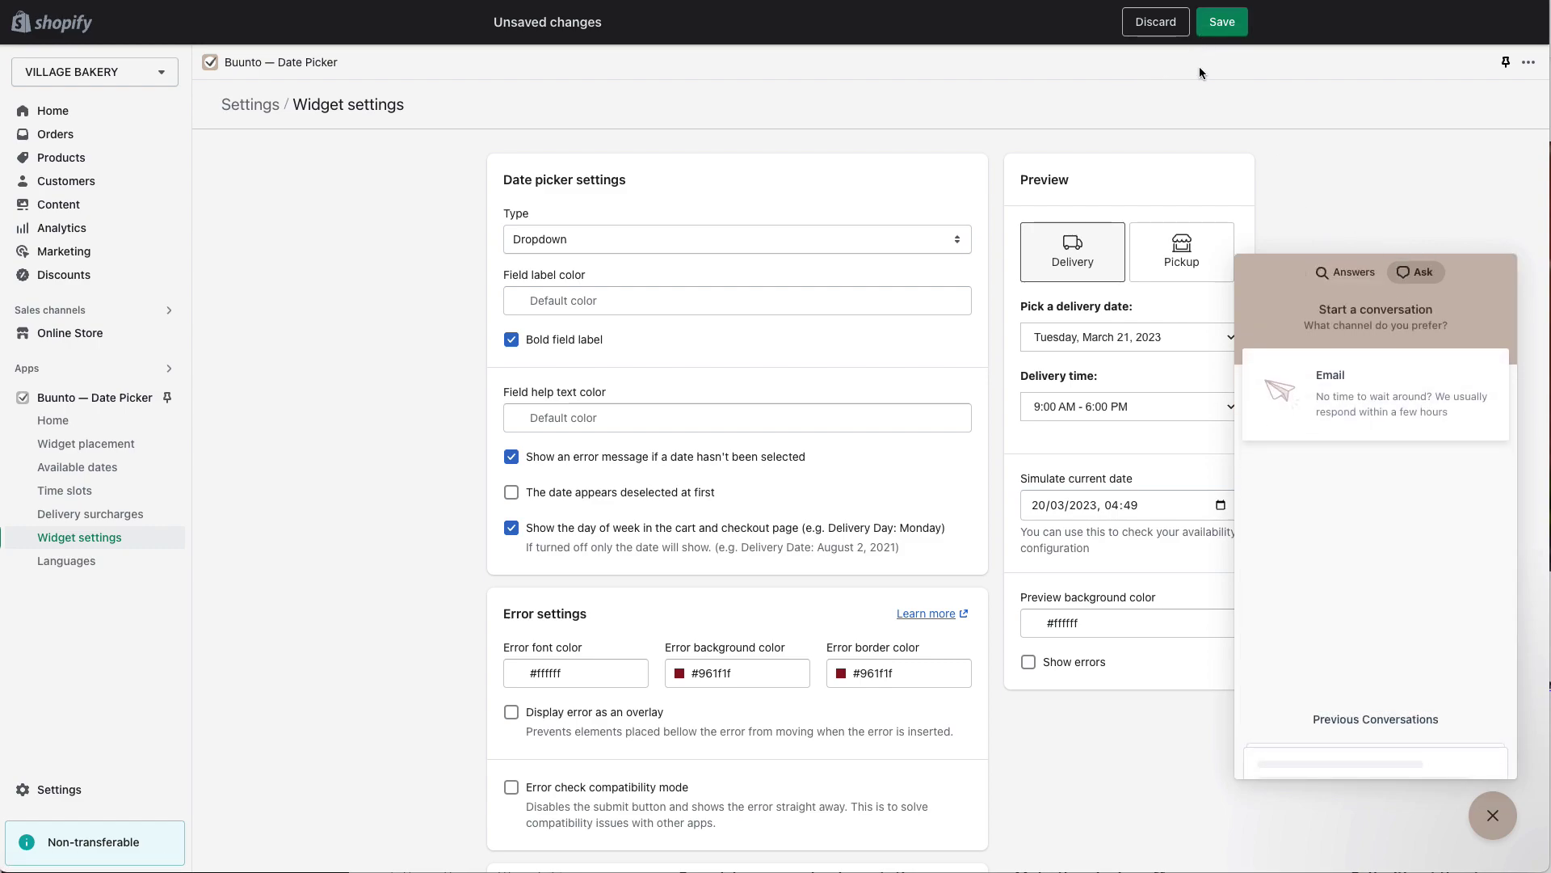